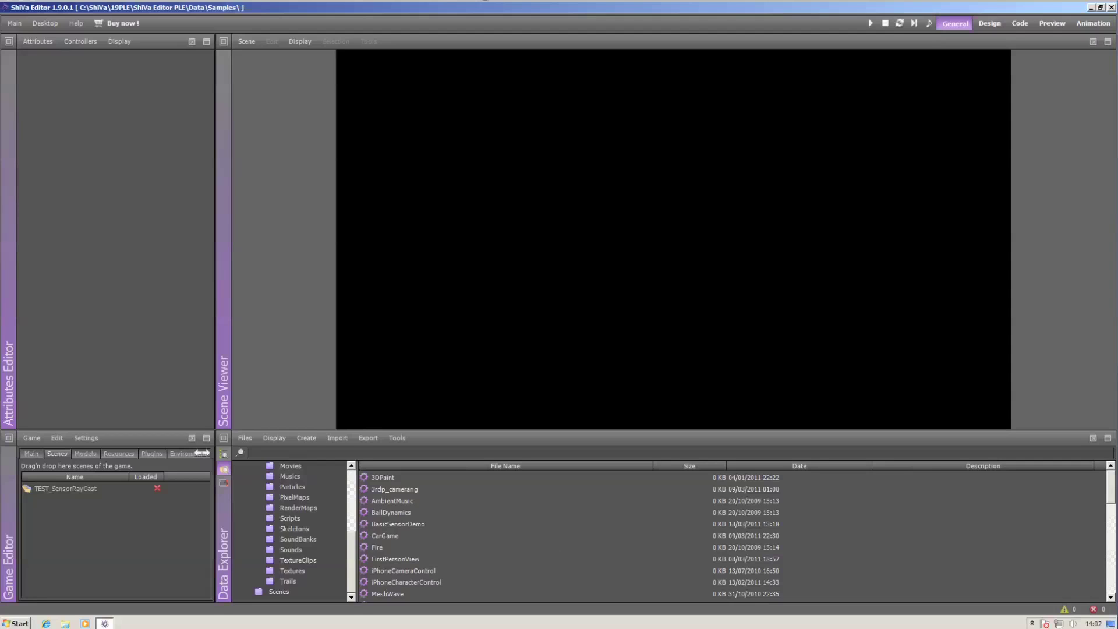
- Create a new scene named colliderscene
left_click(307, 438)
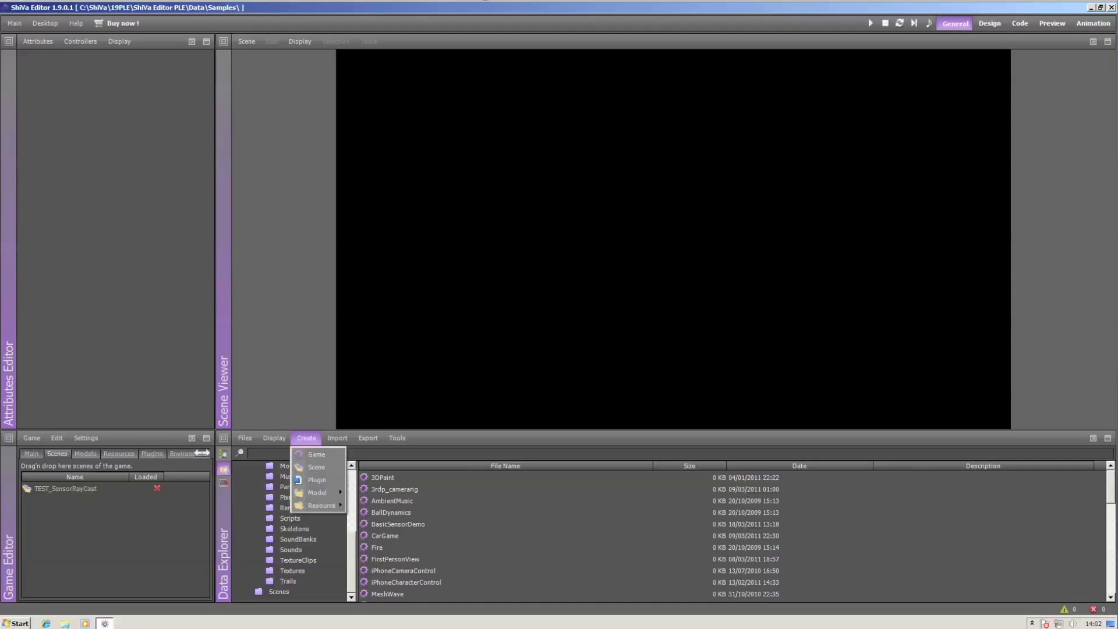
left_click(315, 467)
type("colliderscene")
key("Return")
- Create a new game named collidergame
left_click(306, 438)
left_click(314, 455)
type("collidergame")
key("Return")
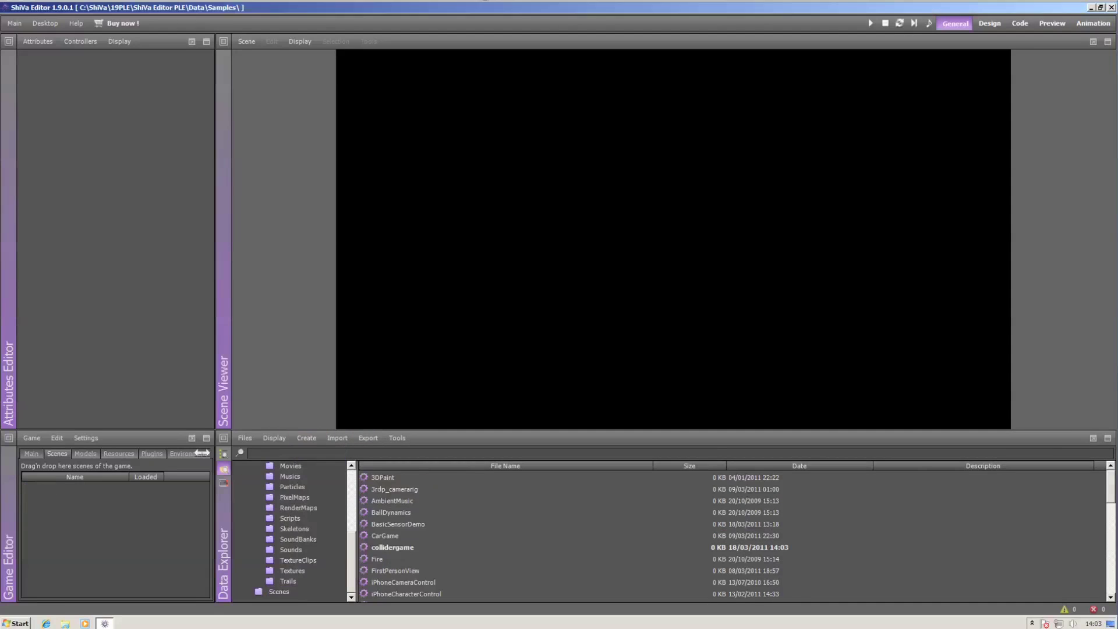
- Open colliderscene from the project's scenes and add it to the current game
left_click(279, 592)
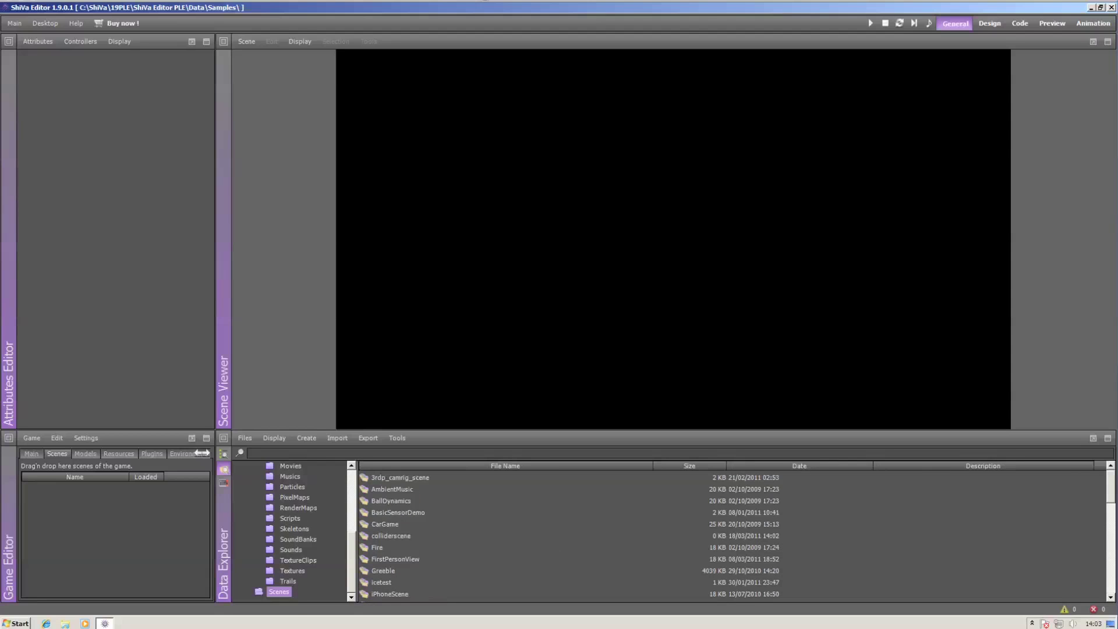
double_click(391, 536)
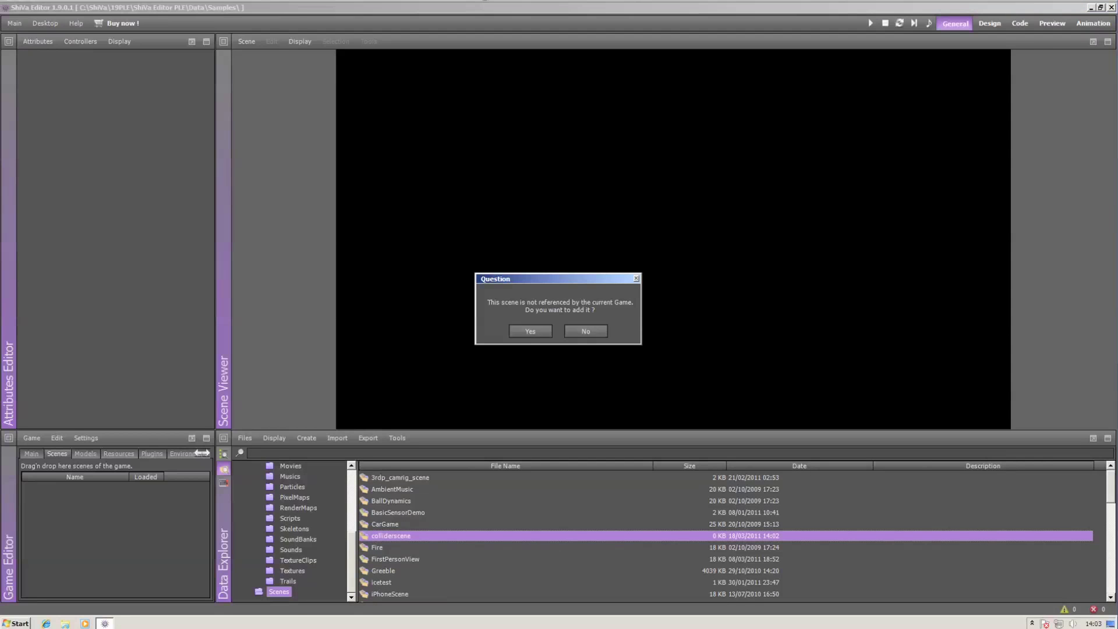
left_click(530, 330)
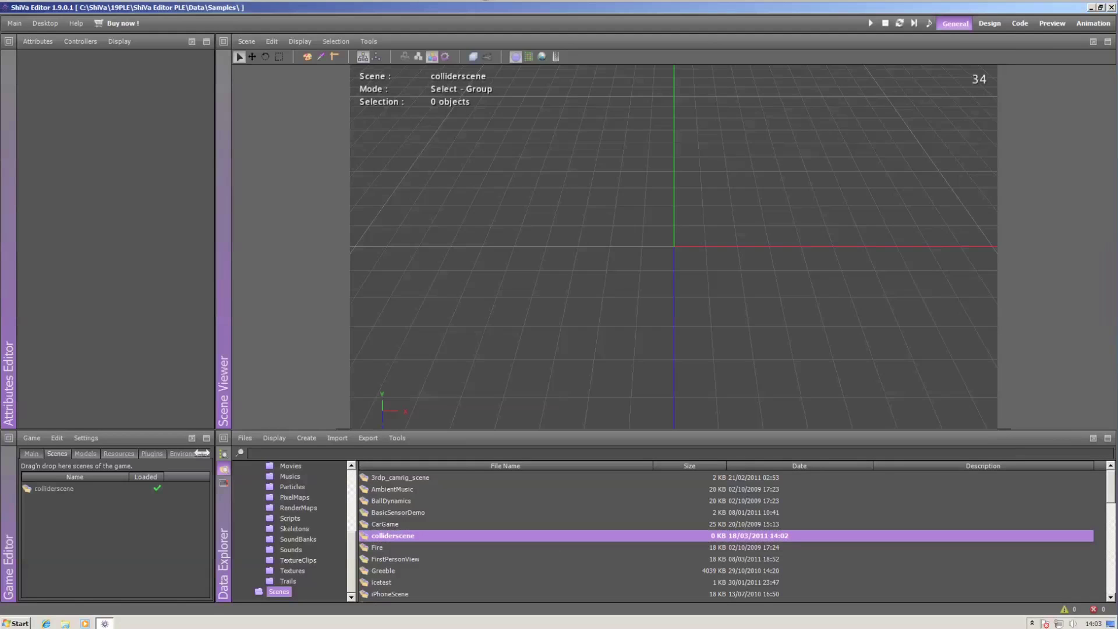
- Create a plane mesh model named colliderplane1 in the ZX plane with +Y normal, size 200 and tessellation 1
left_click(337, 438)
left_click(307, 438)
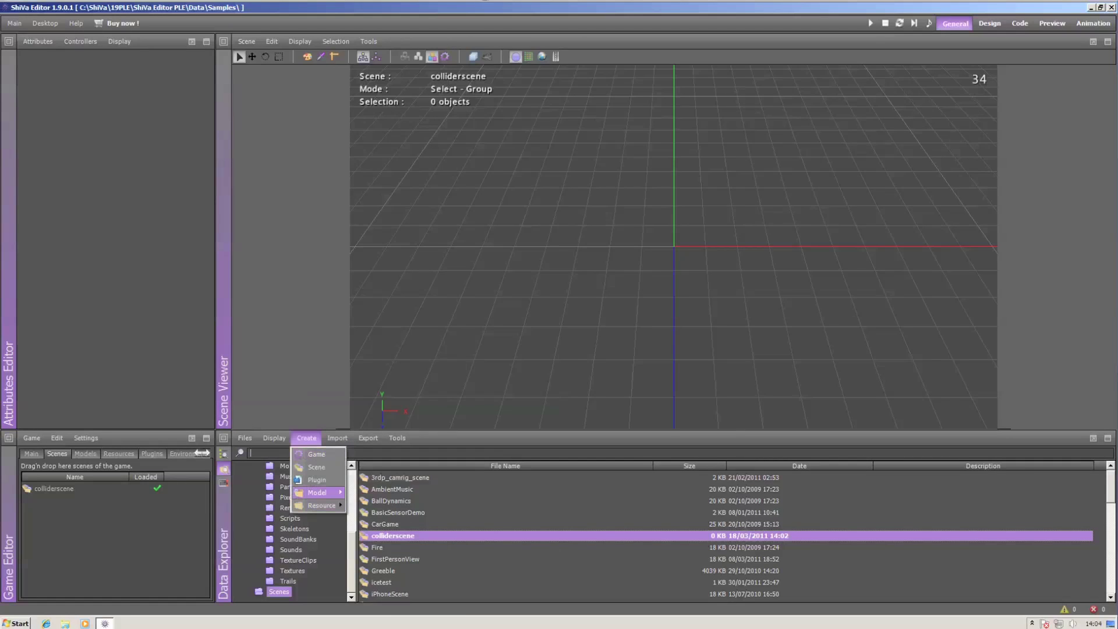
mouse_move(317, 492)
mouse_move(373, 544)
left_click(431, 564)
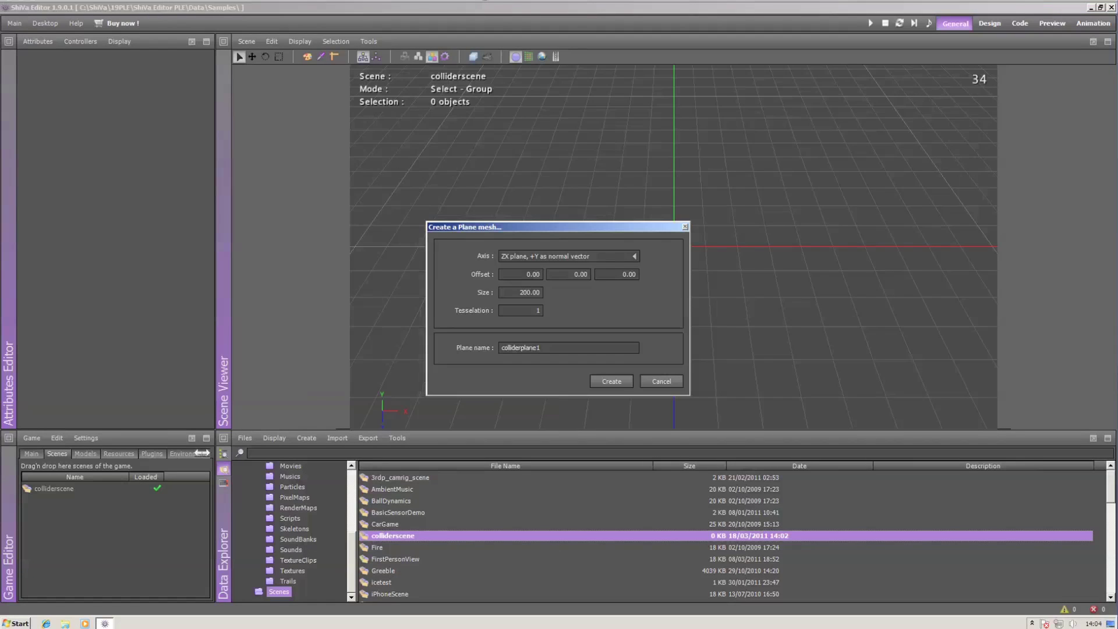
left_click(612, 381)
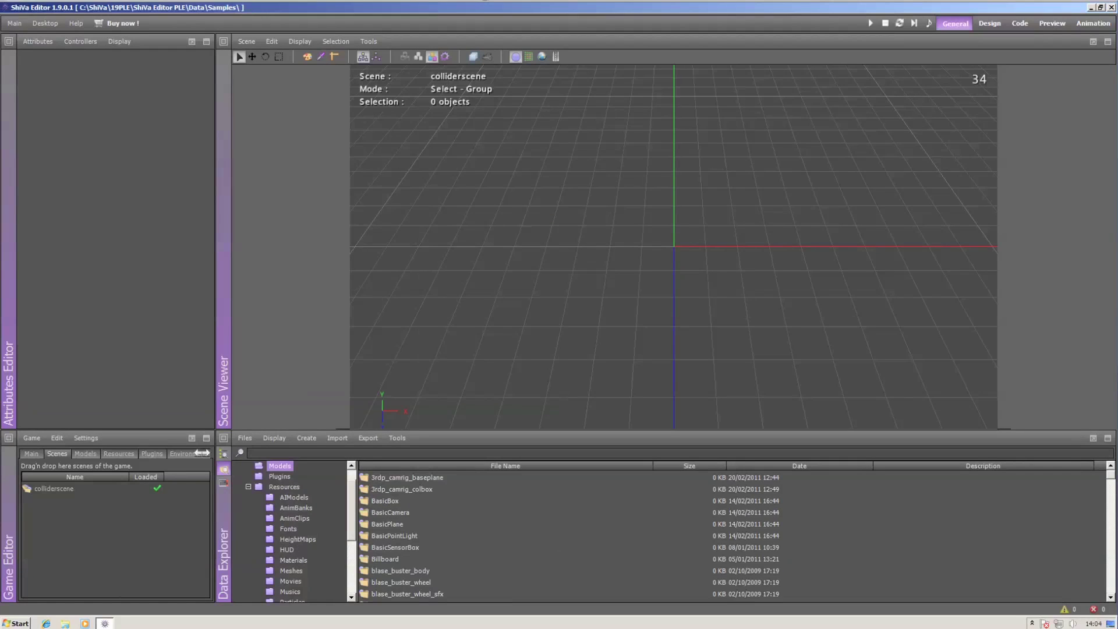
- Place the colliderplane1 model into the scene as the ground
scroll(737, 534, "down", 3)
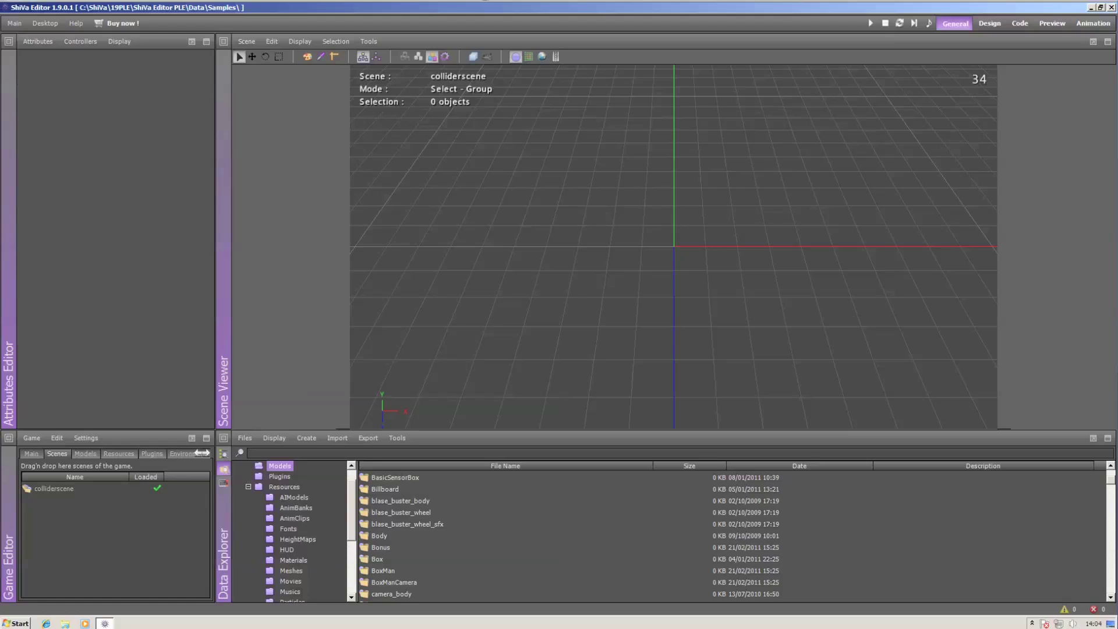
scroll(734, 534, "down", 4)
left_click_drag(394, 512, 674, 326)
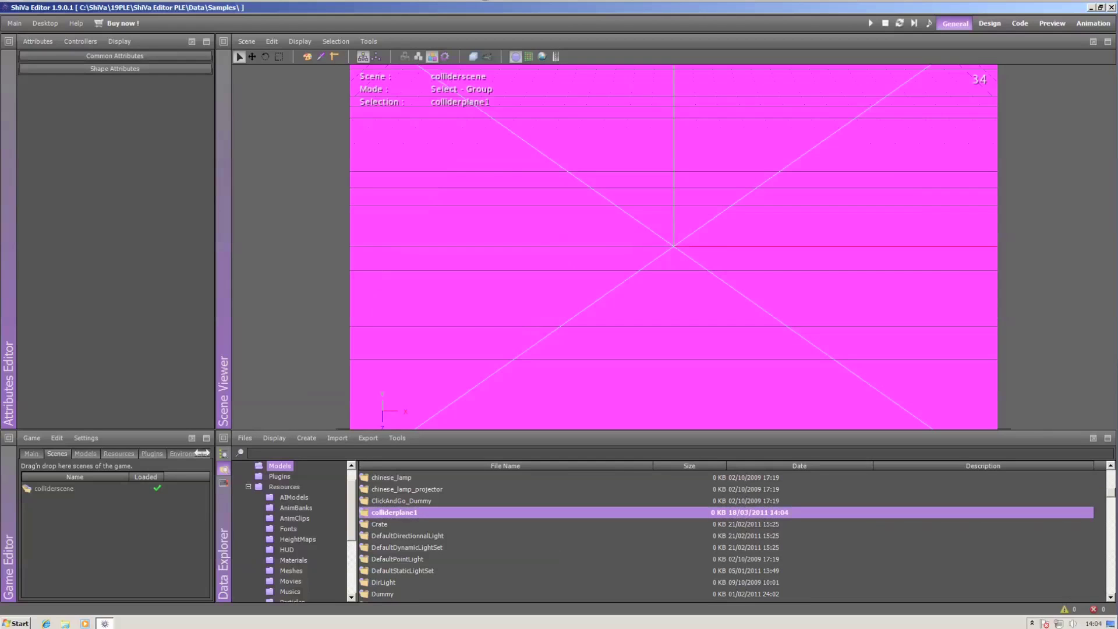
- Set the colliderplane1 ground plane as a collider
right_click(674, 266)
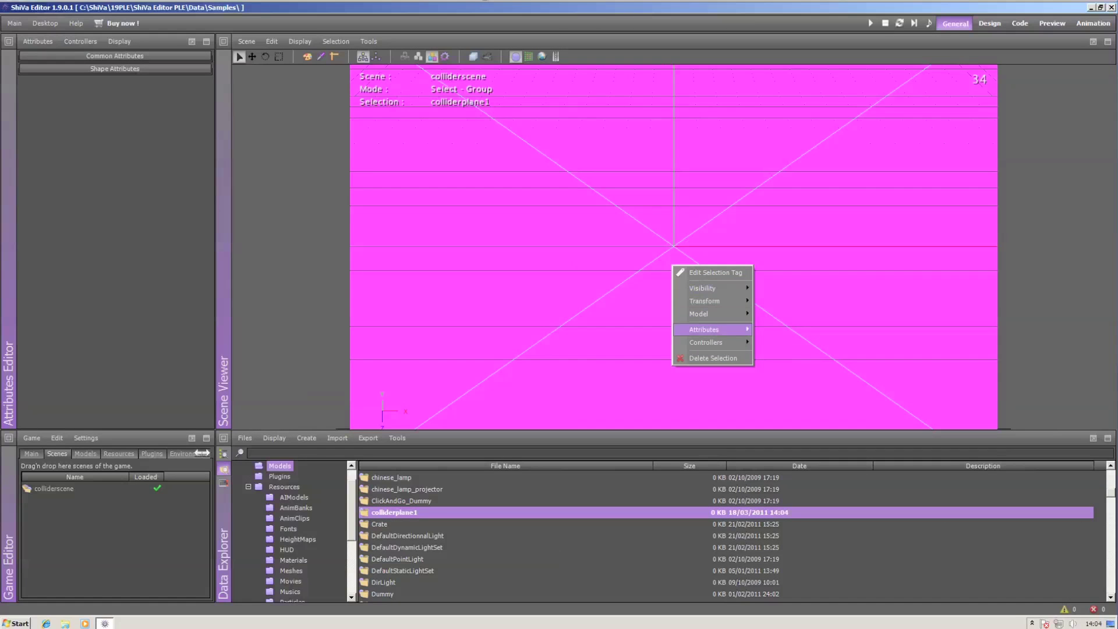
mouse_move(710, 330)
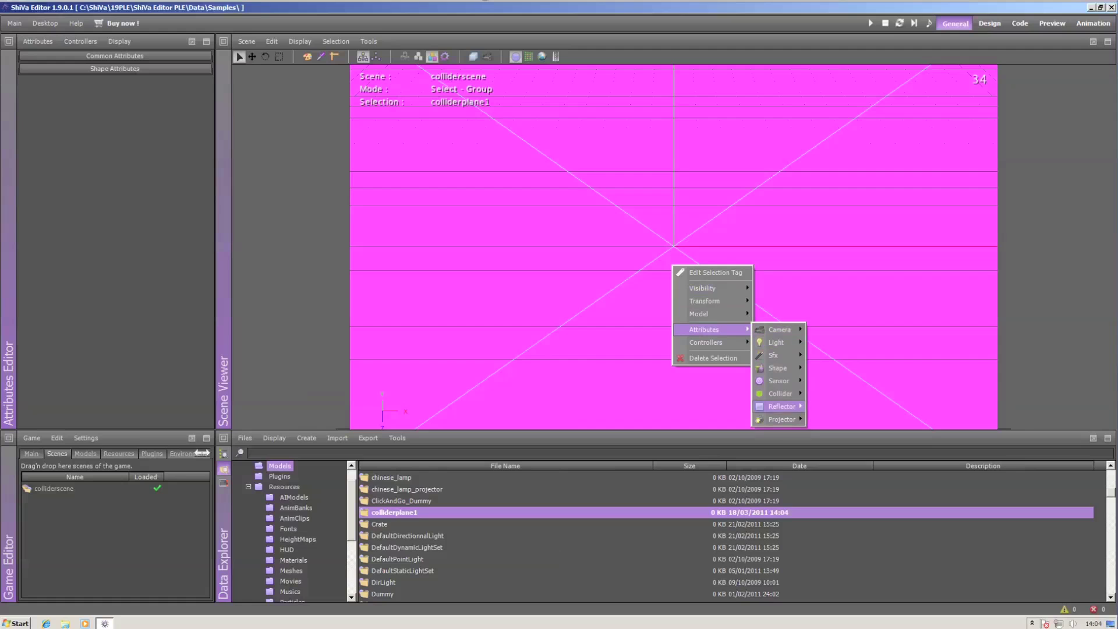
mouse_move(780, 394)
left_click(843, 394)
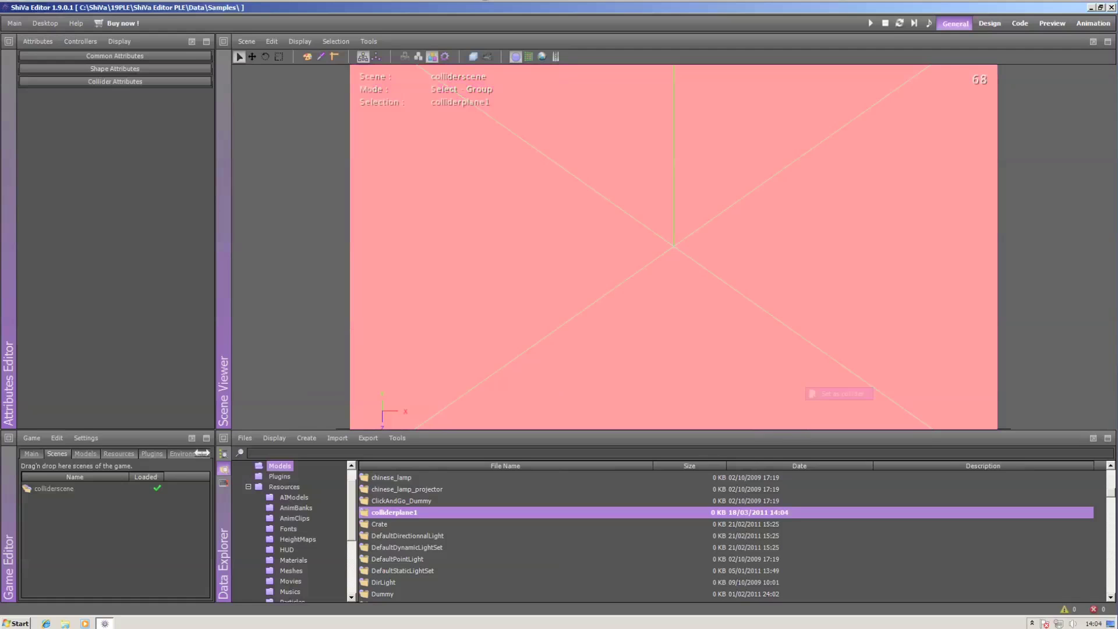
- Switch the scene display to show the ground plane without the collider overlay and selection wireframe
left_click_drag(674, 279, 753, 234, "alt")
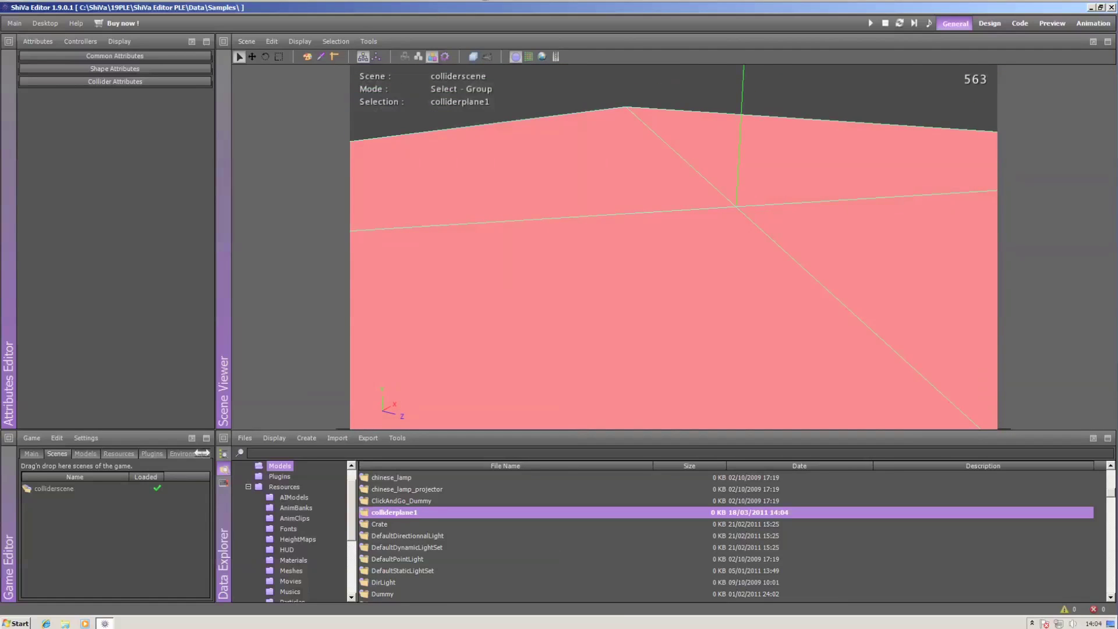
left_click(300, 42)
mouse_move(316, 258)
left_click(413, 297)
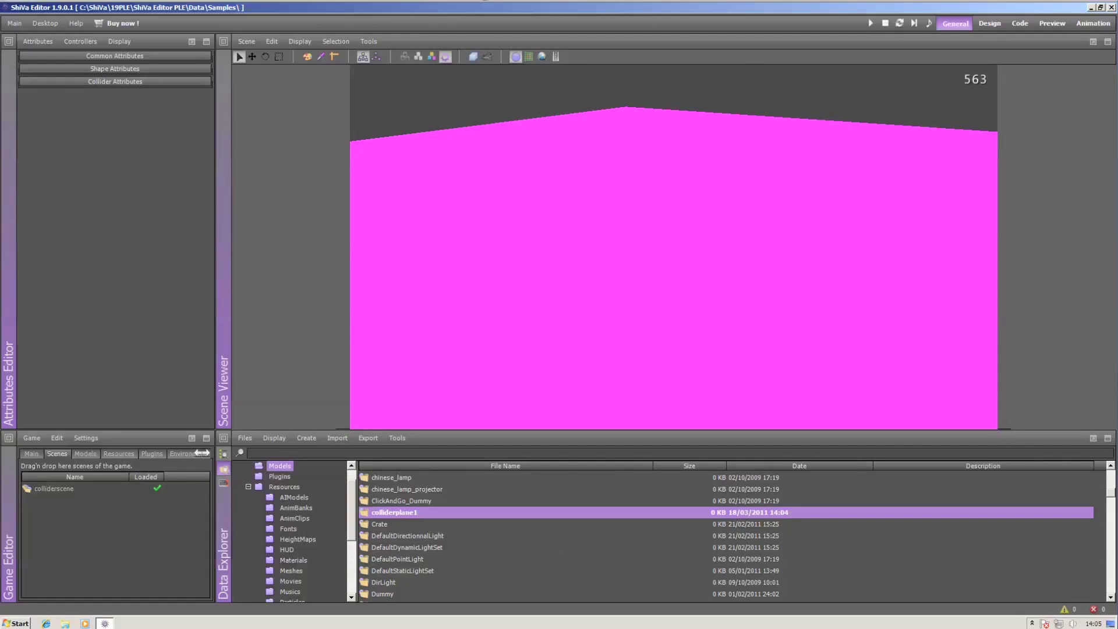
- Switch to the Design layout and open the st_crate material for editing
left_click(990, 23)
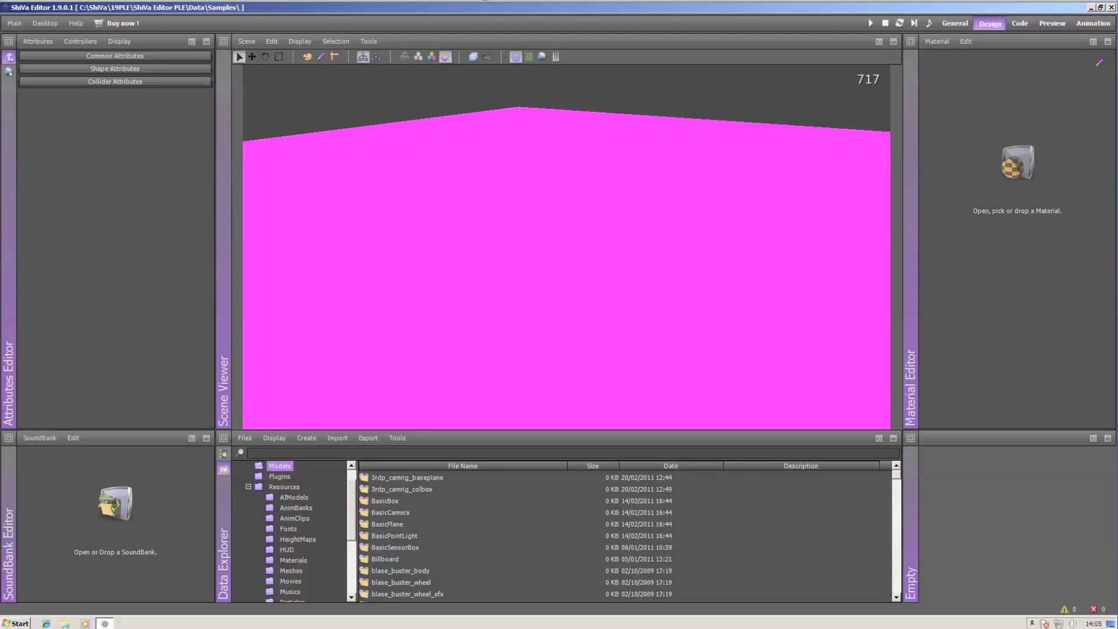
left_click(1017, 163)
left_click(643, 311)
left_click_drag(658, 337, 658, 401)
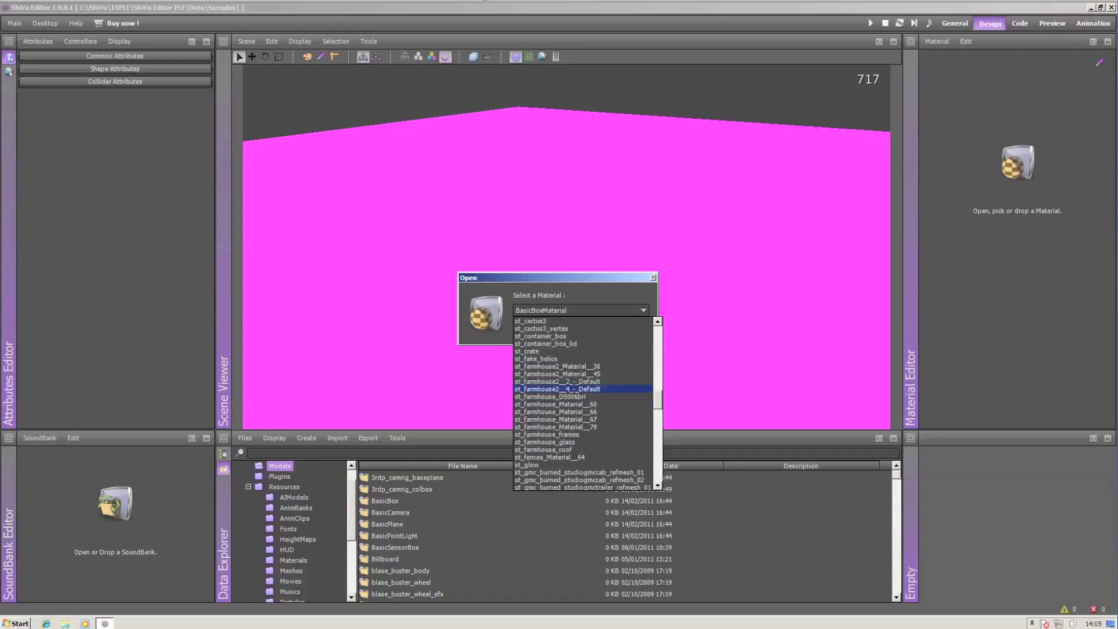
left_click(535, 351)
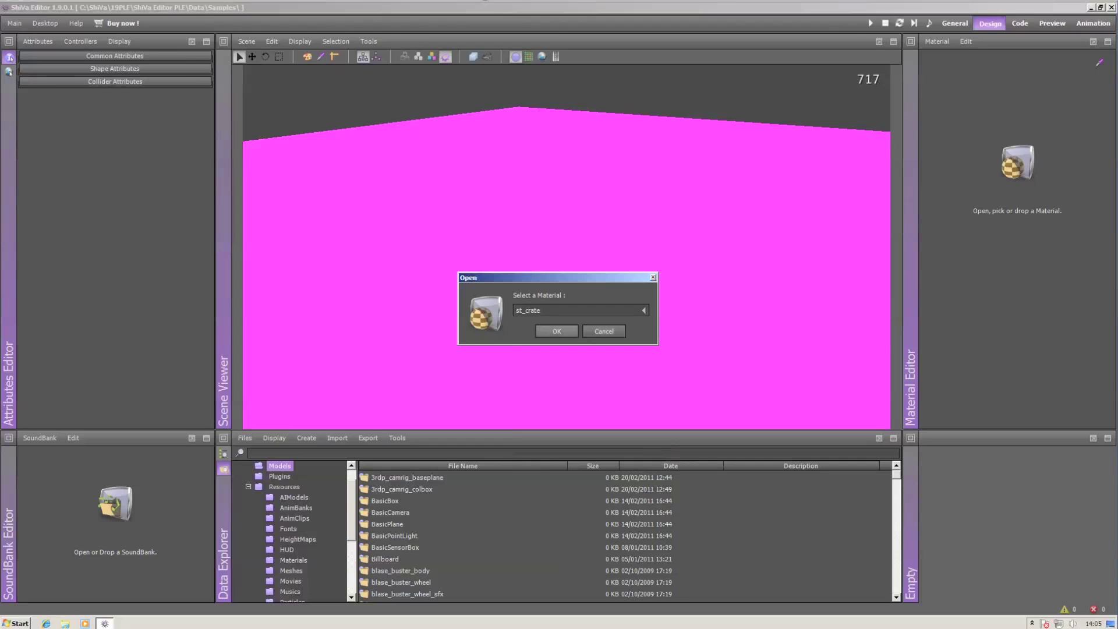
left_click(557, 332)
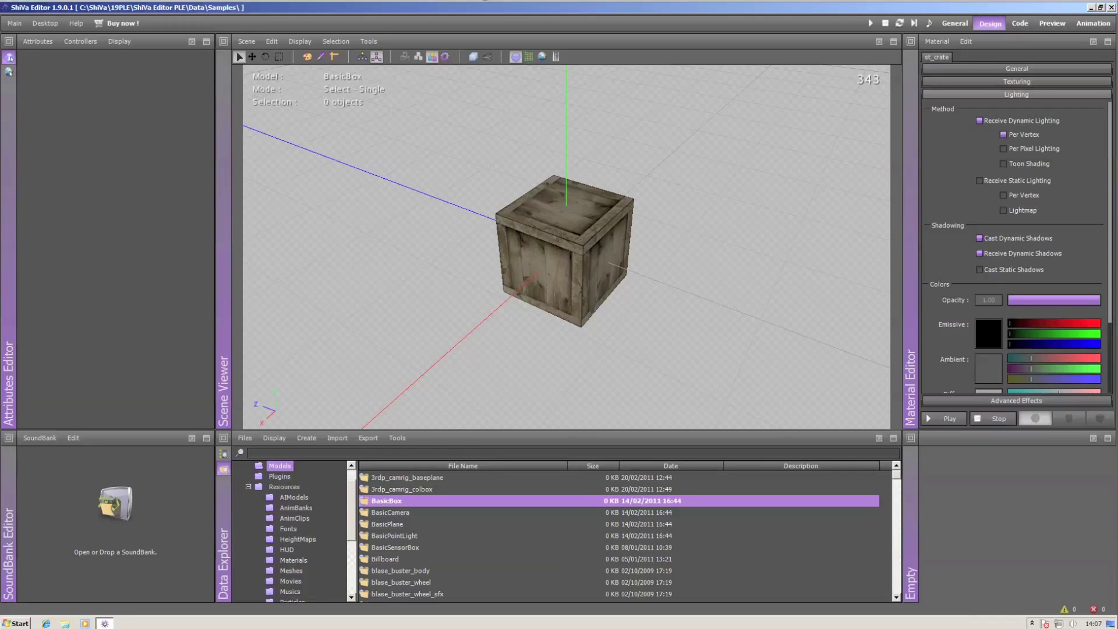
- Return to the General layout, scale up the BasicBox instance and move it across the ground plane
left_click(955, 24)
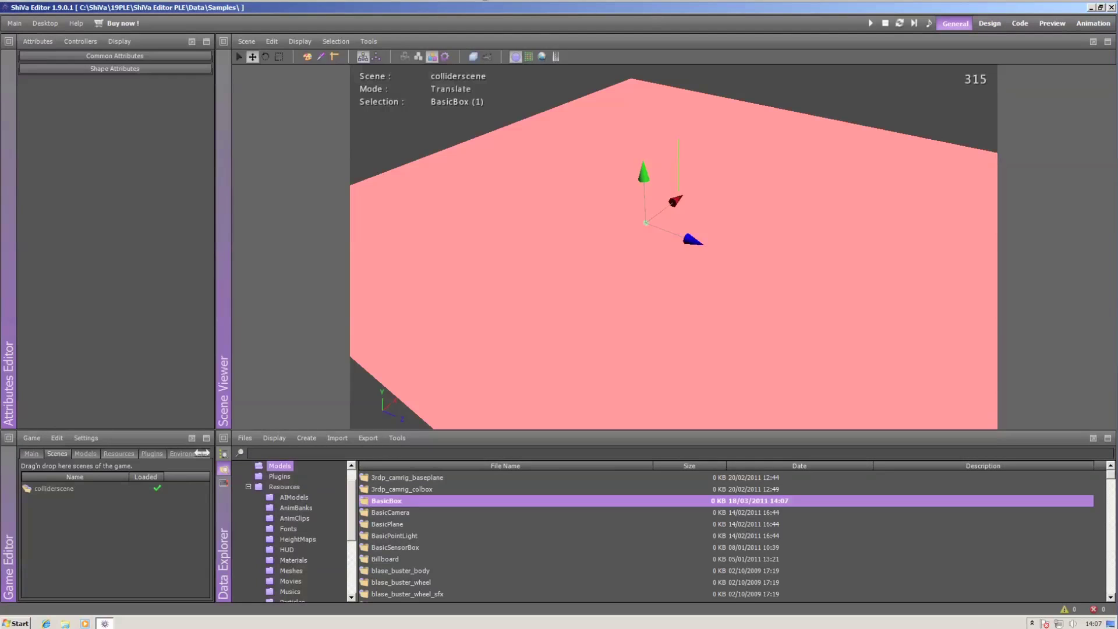
key("r")
mouse_move(645, 223)
left_mouse_down()
mouse_move(670, 223)
mouse_move(646, 223)
left_mouse_up()
key("q")
key("w")
mouse_move(644, 173)
left_mouse_down()
mouse_move(642, 125)
mouse_move(591, 227)
left_mouse_up()
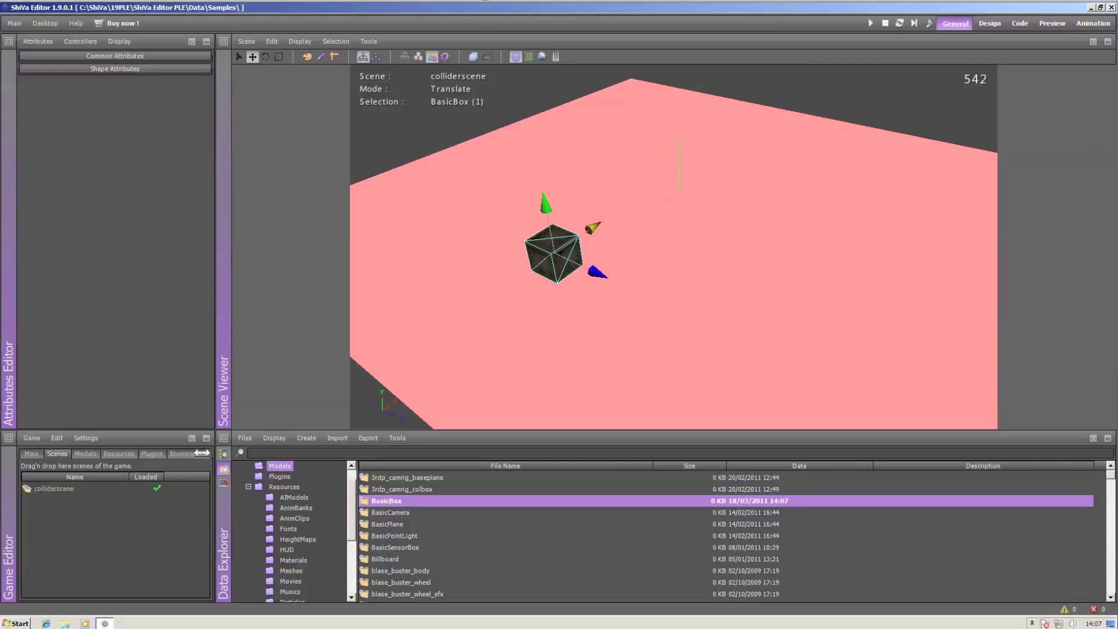
- Try to set the BasicBox instance in the scene as a collider
right_click(550, 255)
mouse_move(589, 319)
mouse_move(657, 383)
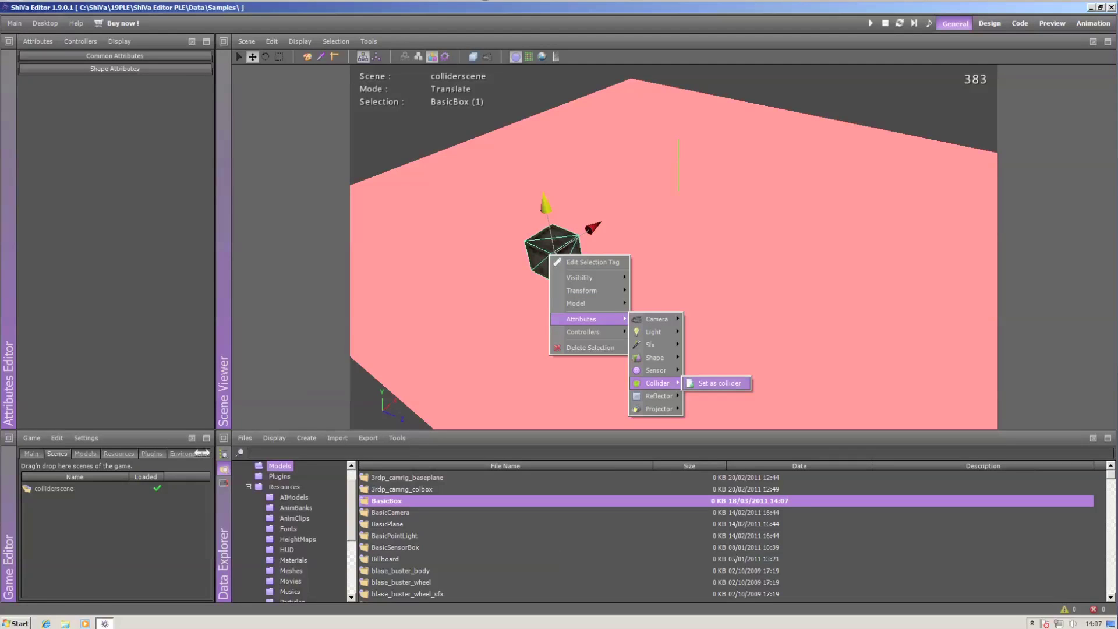
left_click(720, 383)
key("f")
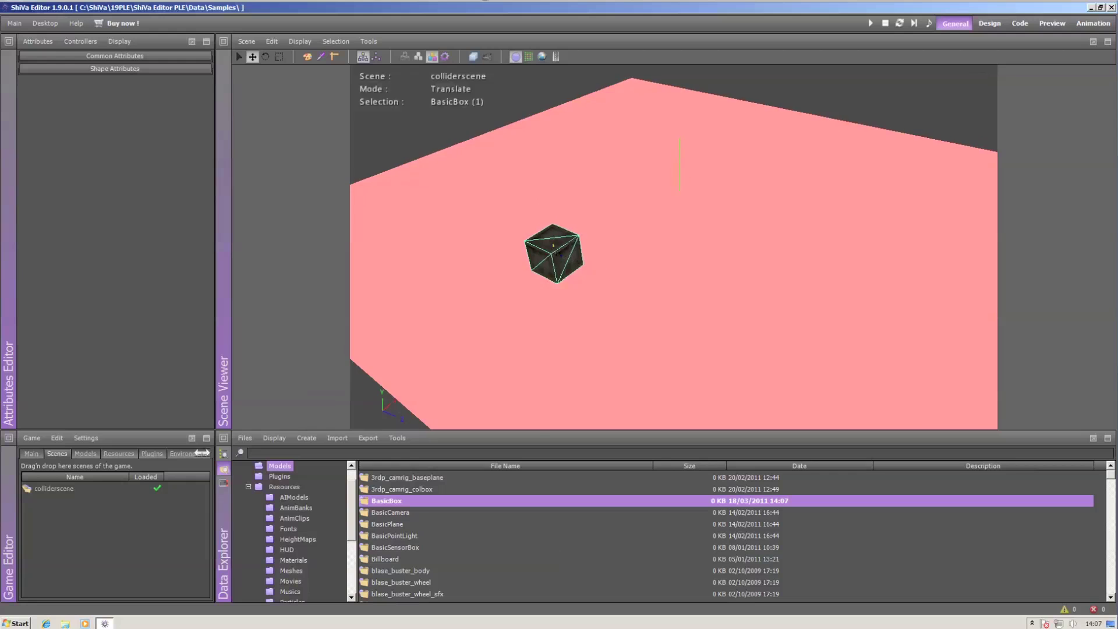
- Open the BasicBox model for editing, saving colliderscene first, and set its box as a collider
double_click(387, 501)
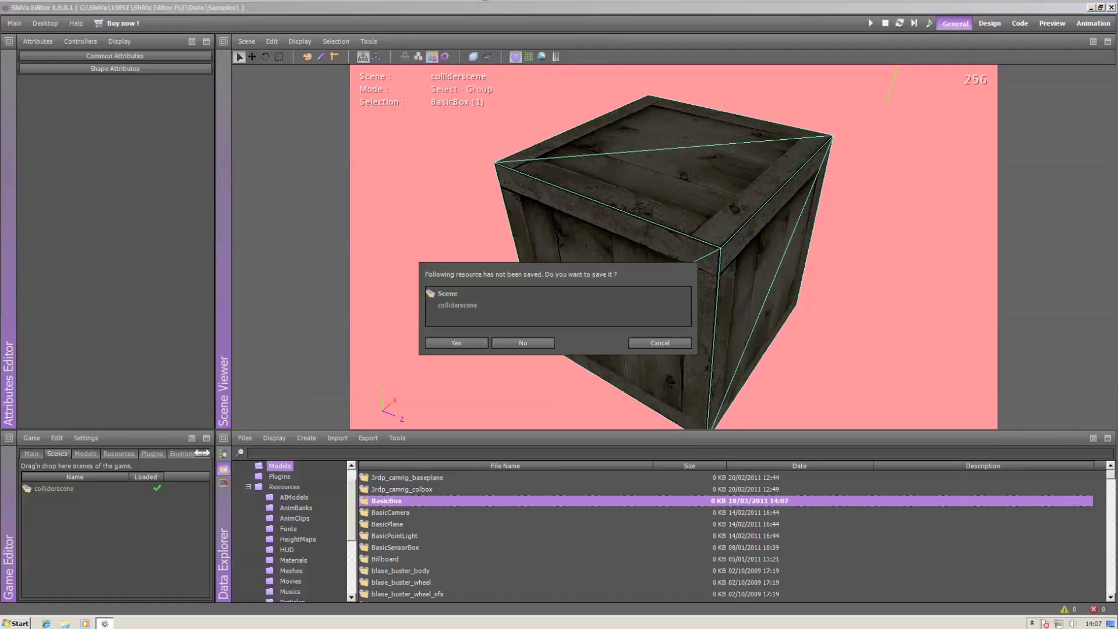
left_click(455, 343)
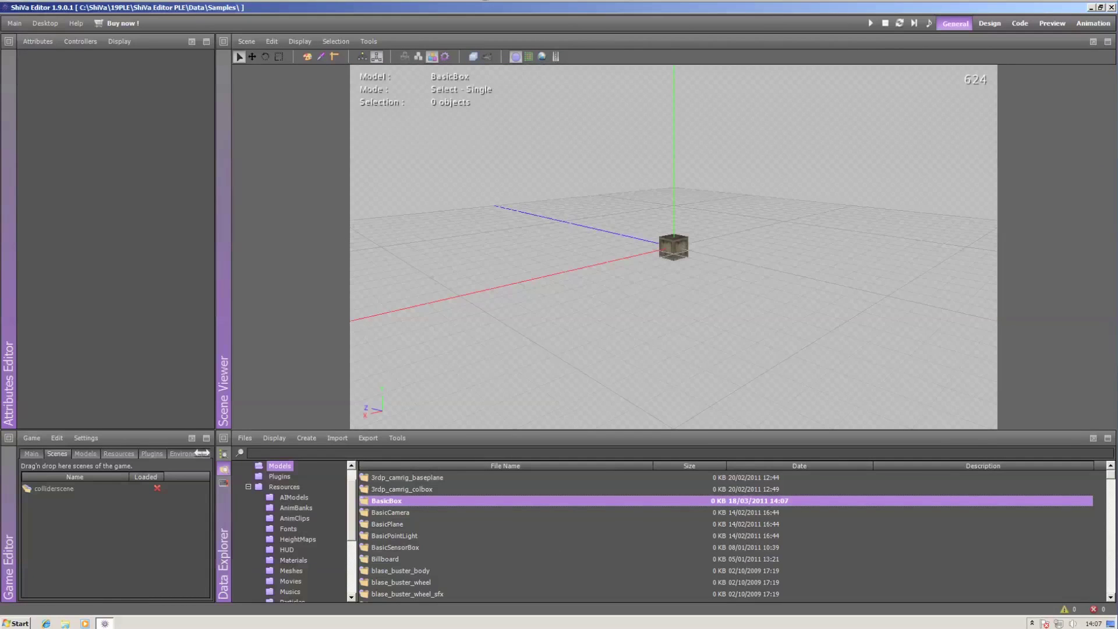
left_click(673, 248)
right_click(671, 245)
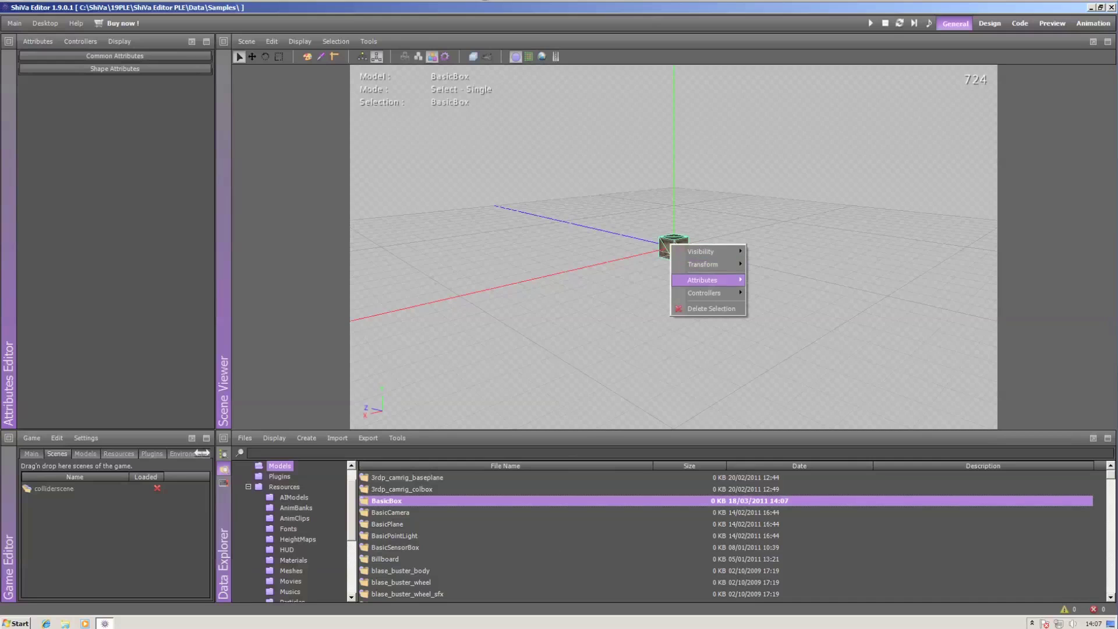
mouse_move(702, 280)
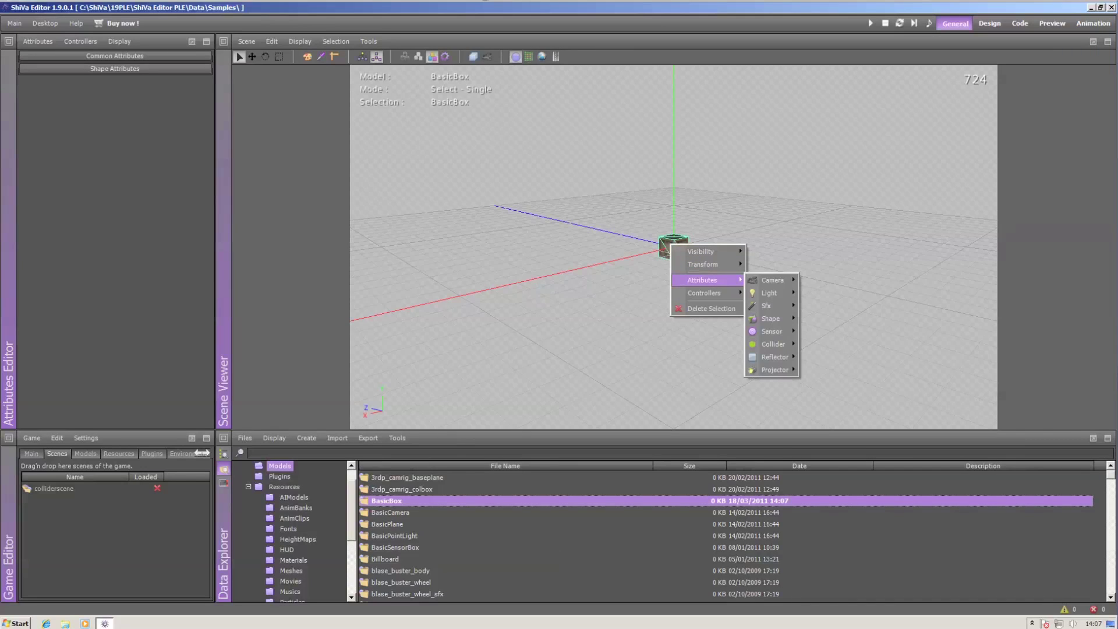
mouse_move(773, 344)
left_click(832, 344)
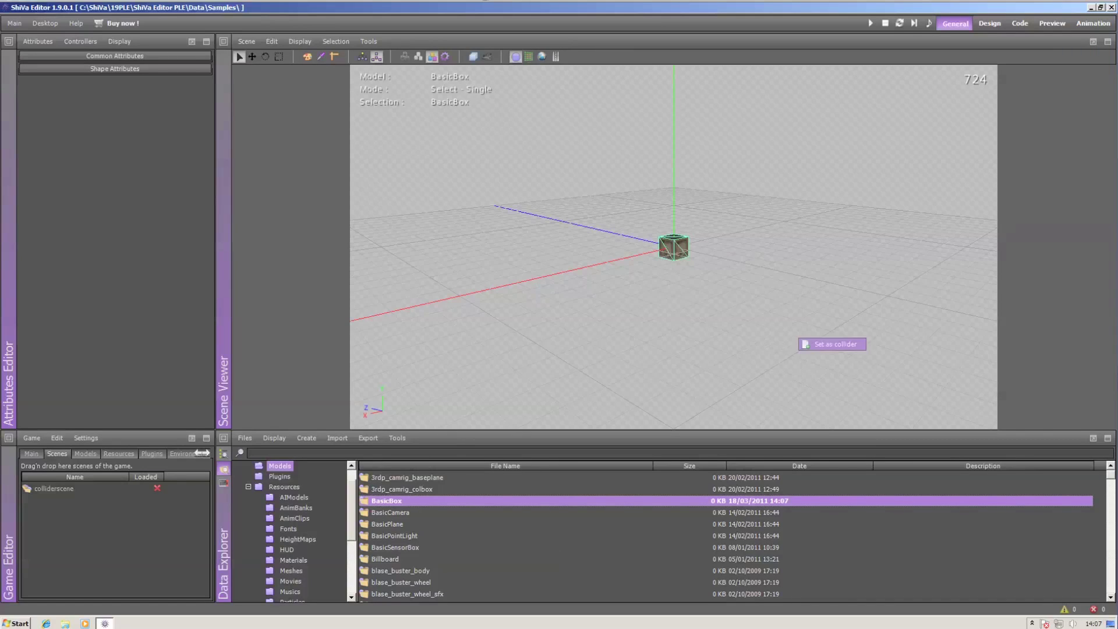
- Reopen colliderscene, saving the edited model, and update the BasicBox instance from its model
double_click(53, 488)
left_click(457, 343)
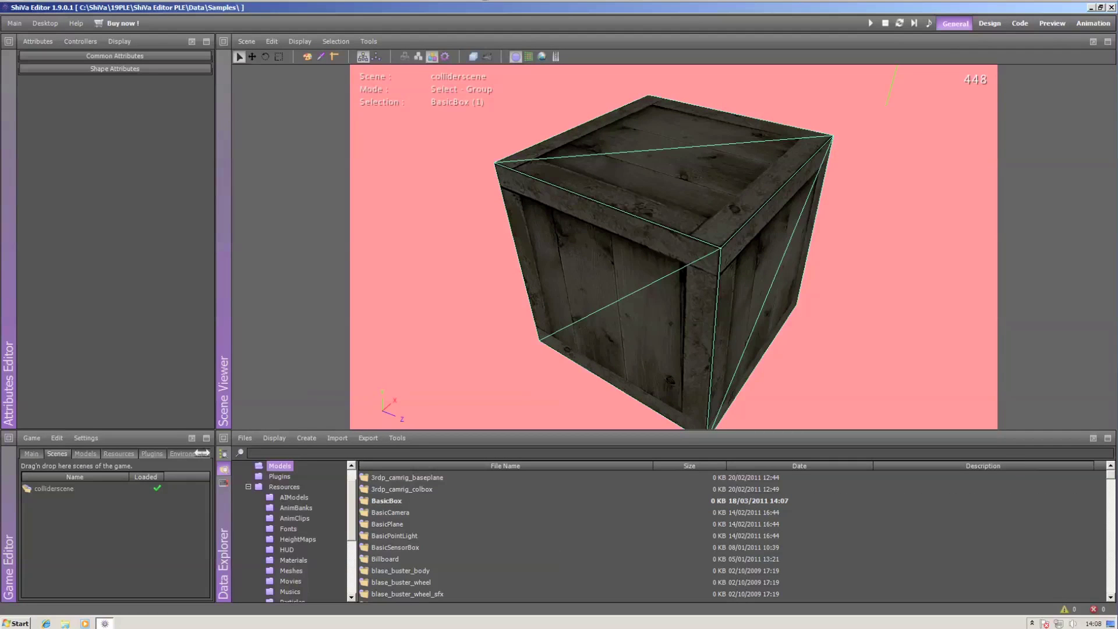
right_click(687, 185)
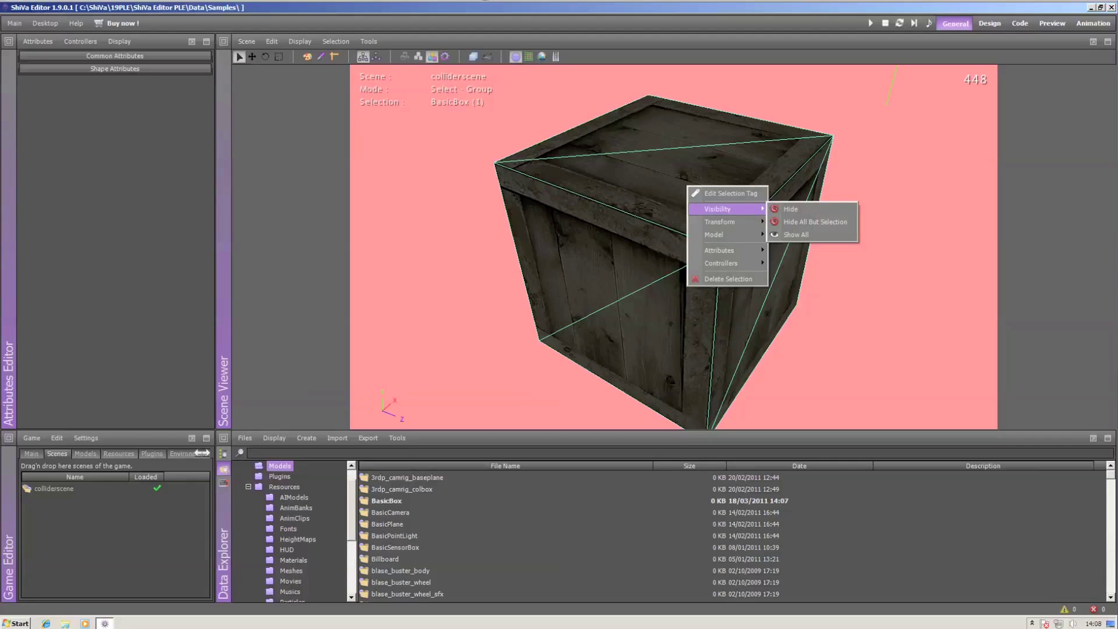
mouse_move(728, 234)
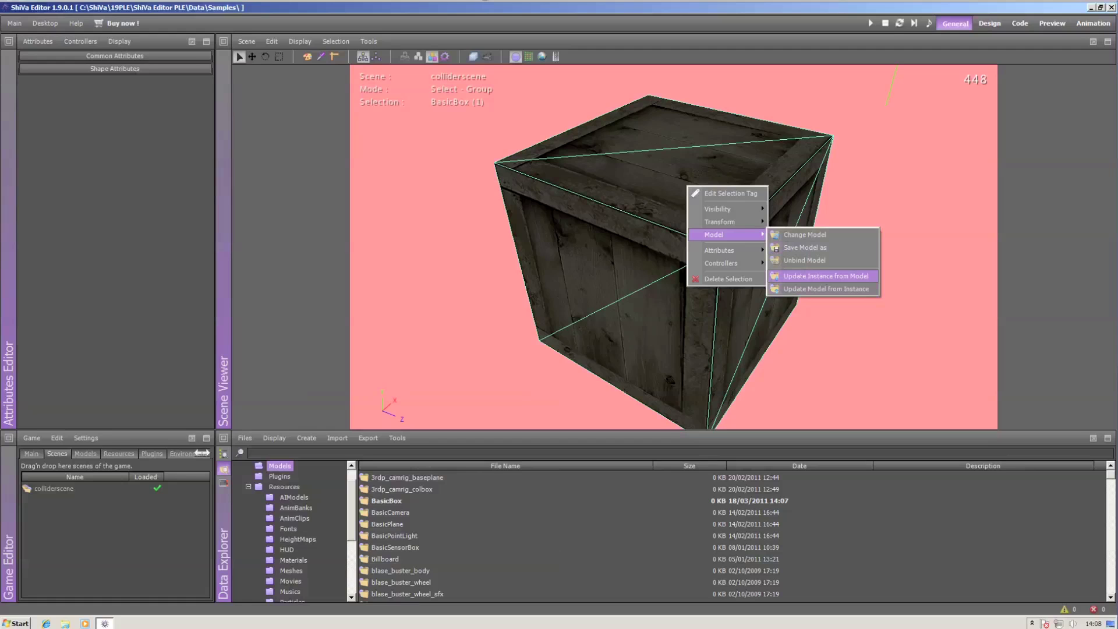
left_click(826, 275)
left_click(531, 330)
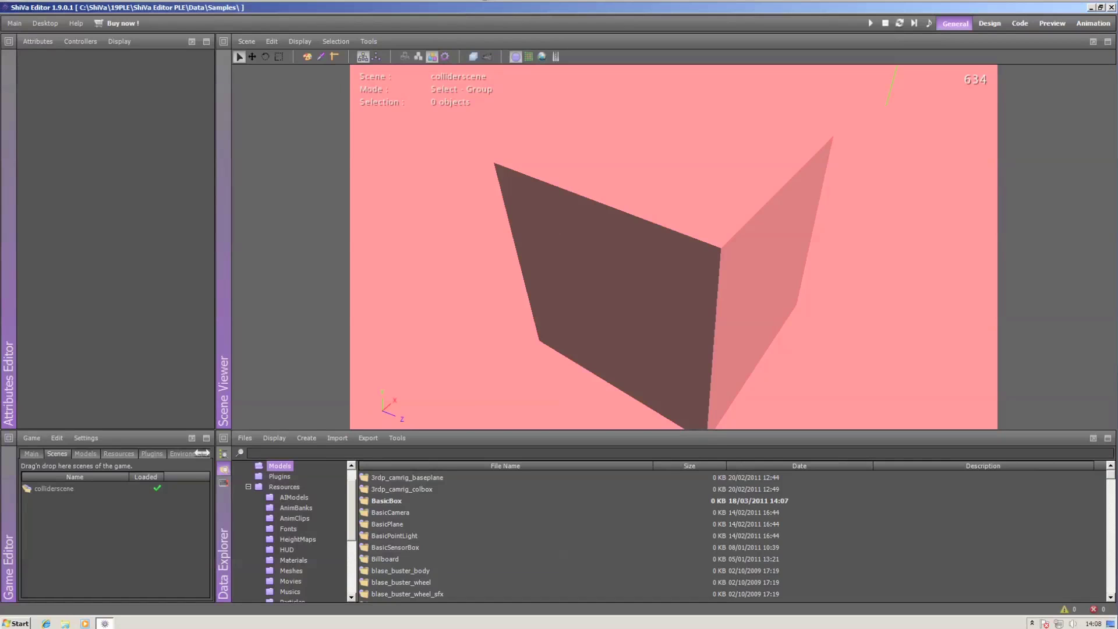
- Duplicate the BasicBox instance along its Z axis to add another collider box on the plane
scroll(201, 453, "down", 10)
scroll(202, 453, "down", 3)
scroll(202, 453, "down", 5)
scroll(673, 247, "up", 3)
middle_click_drag(673, 255, 608, 239)
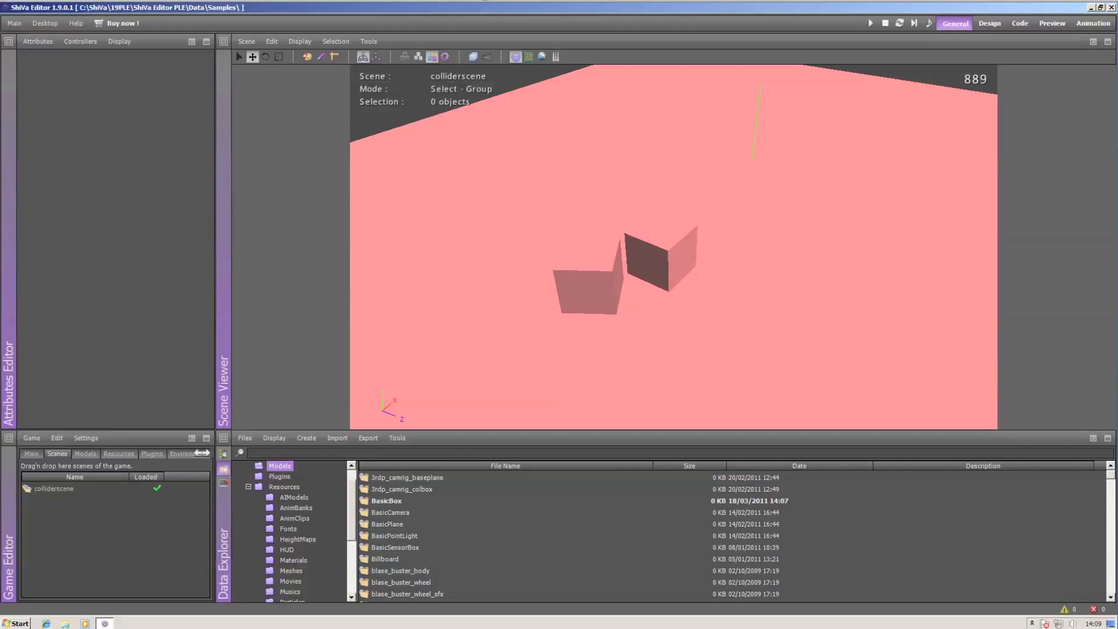
left_click(587, 288)
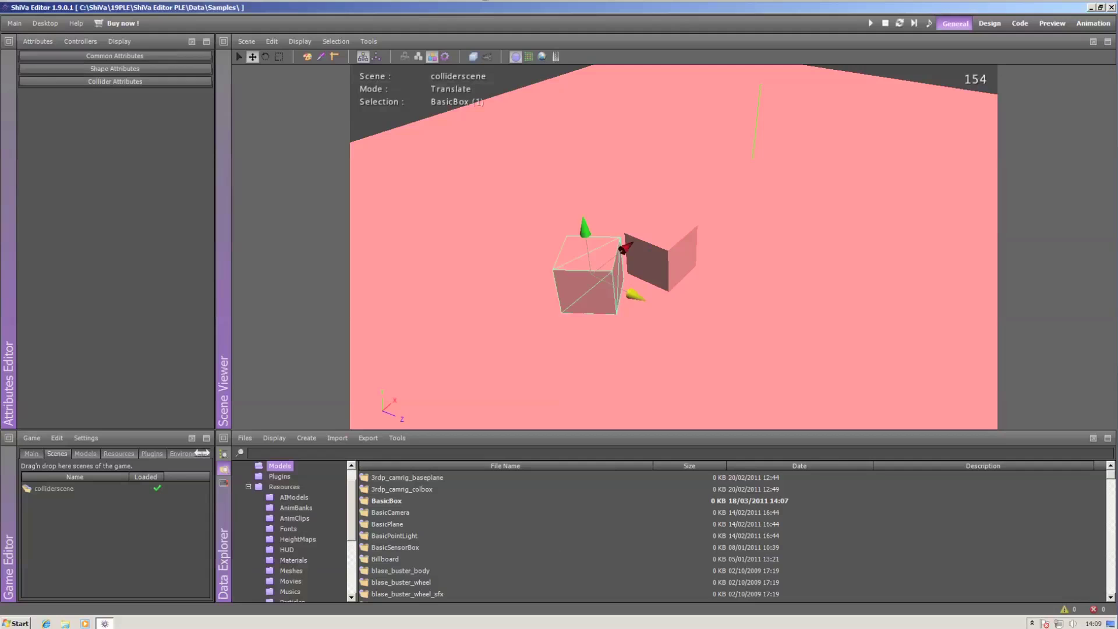
left_click_drag(635, 295, 702, 328, "shift")
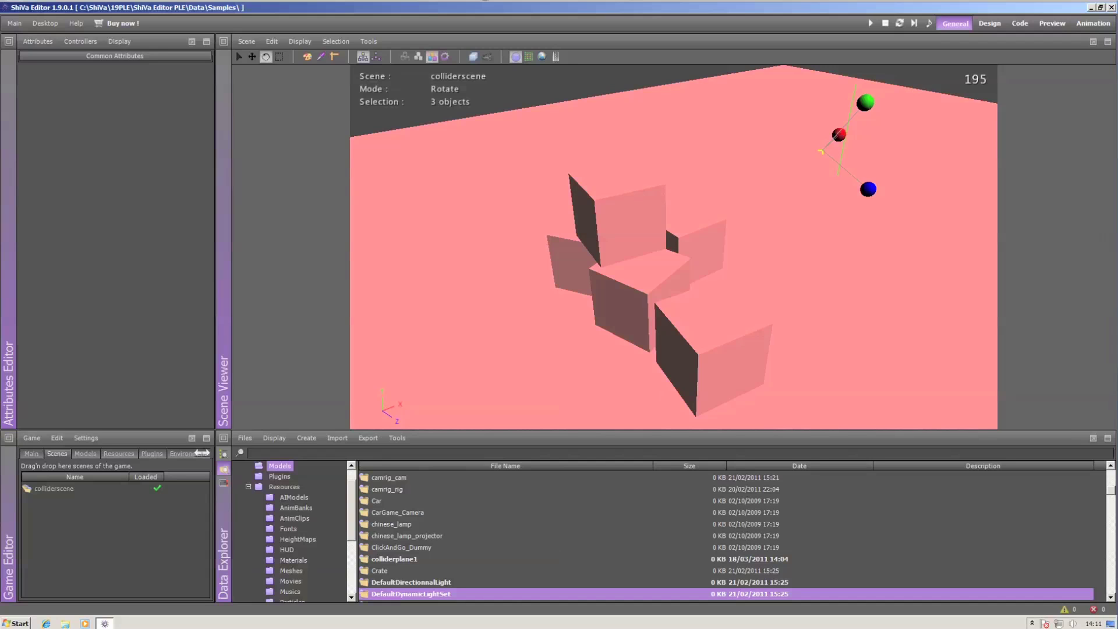
- Open the BoxMan model for editing and give it a Dynamics controller
key("F10")
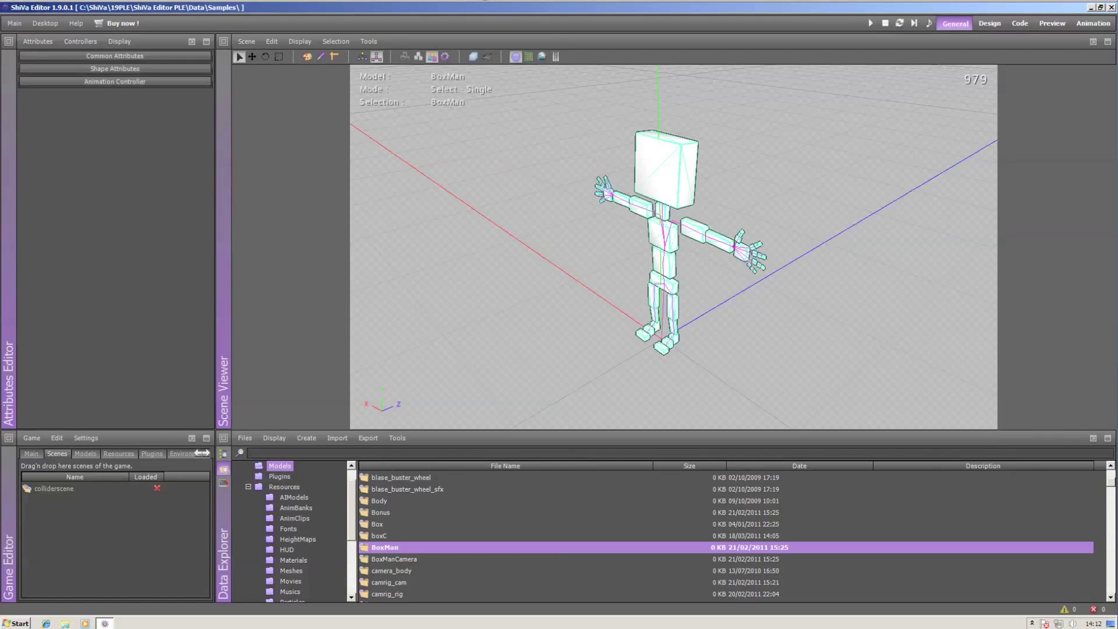
right_click(662, 168)
mouse_move(699, 202)
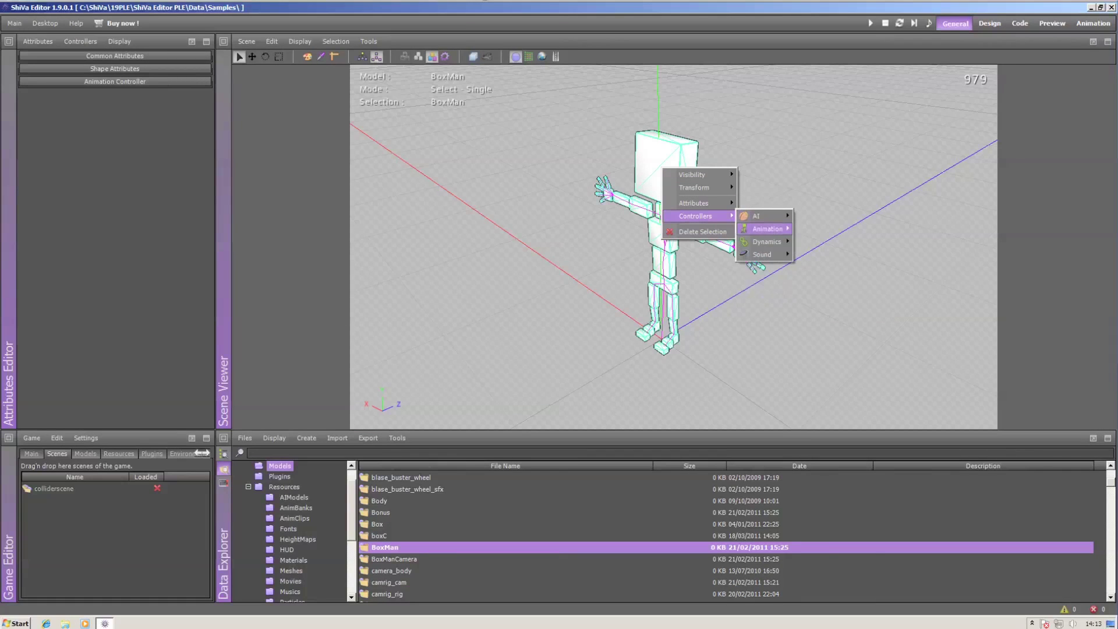
mouse_move(766, 241)
left_click(830, 241)
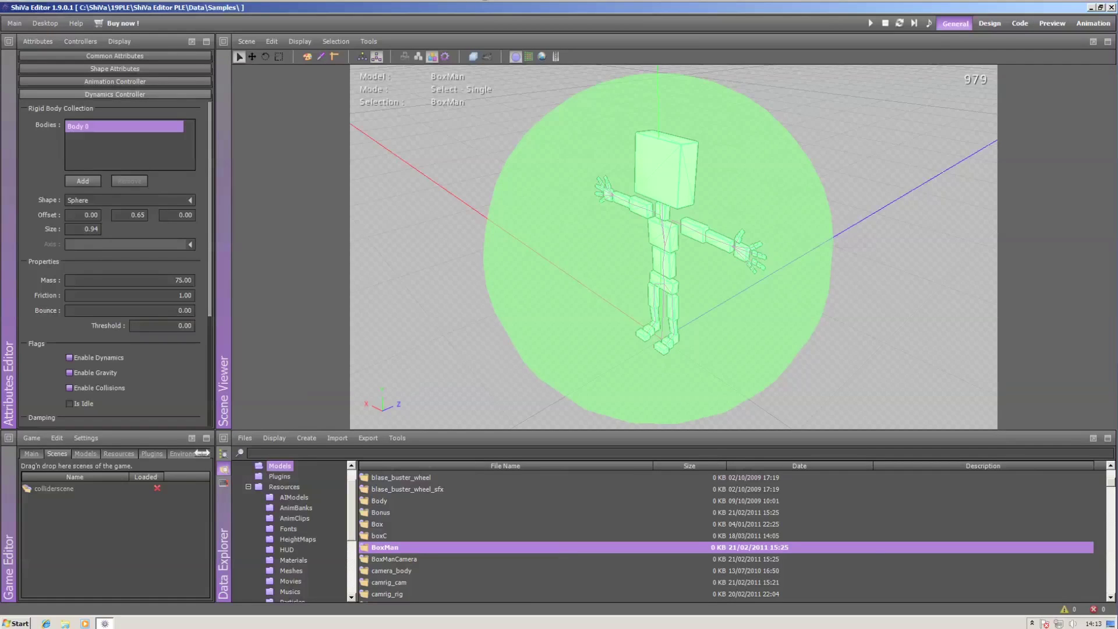
- Change BoxMan's rigid body shape to Box and set its X size to 0.40
left_click_drag(669, 251, 657, 274, "alt")
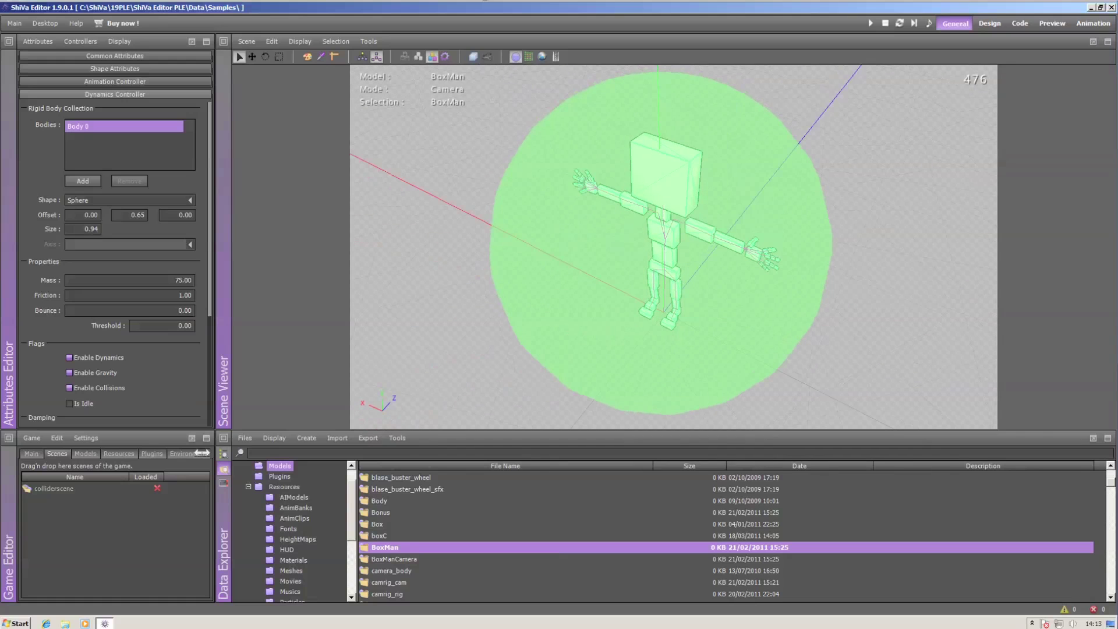
left_click(190, 200)
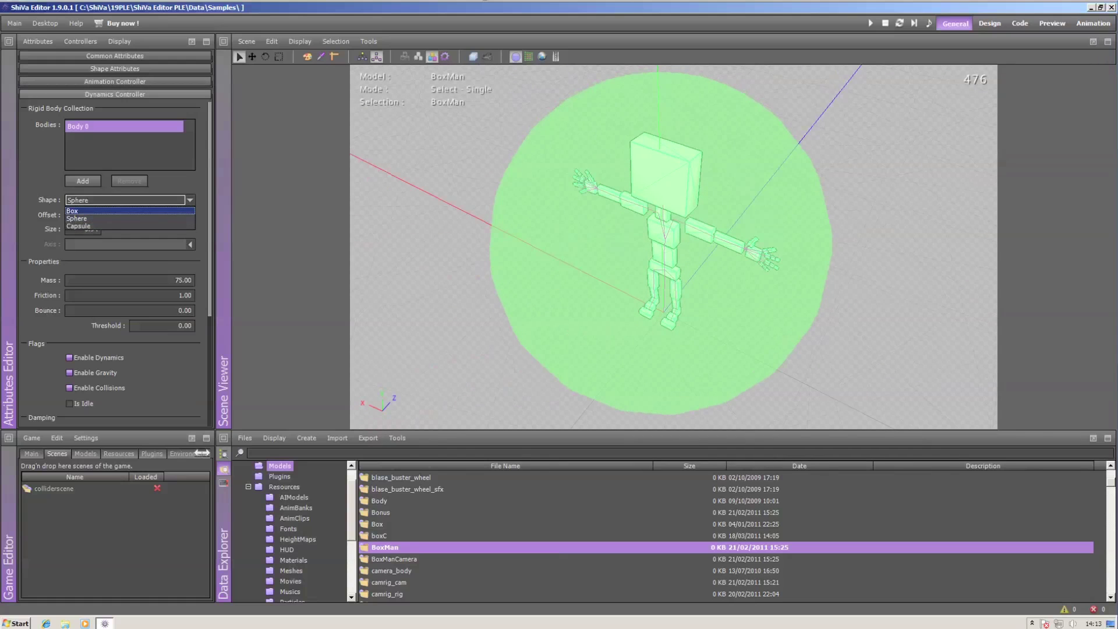
left_click(87, 211)
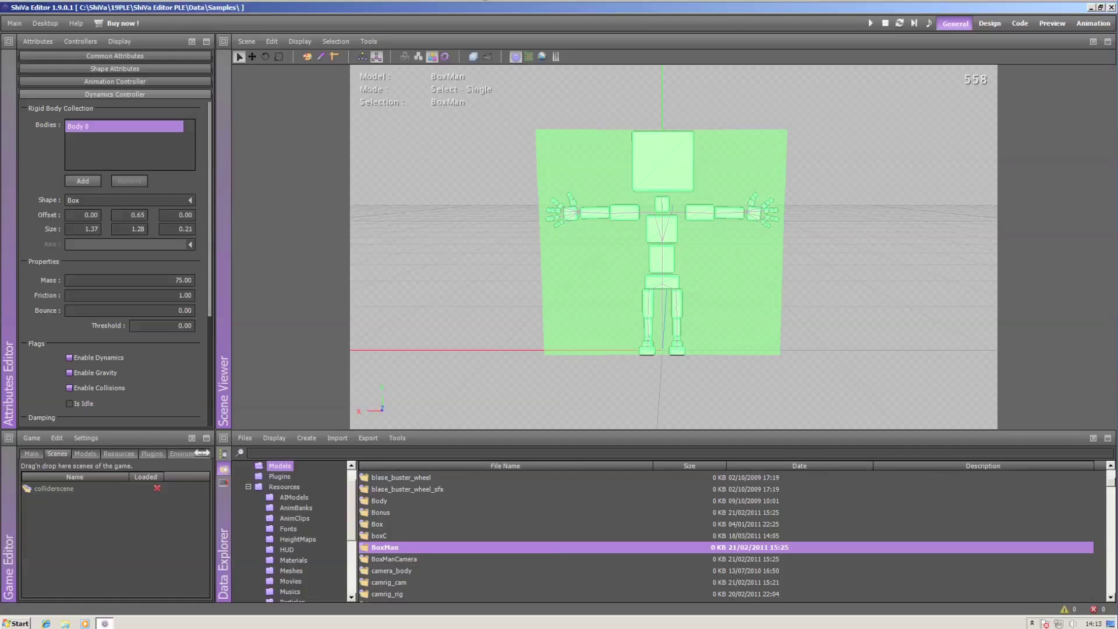
type("0.4")
key("Tab")
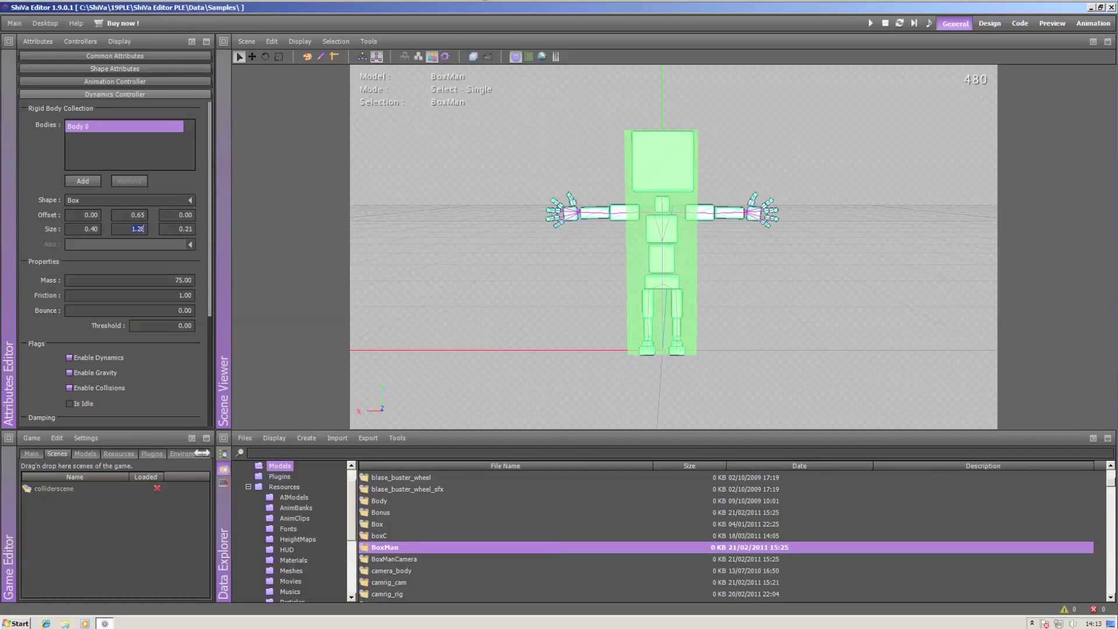
key("Return")
- Add a second box body covering BoxMan's arms, with a Y size of 0.40 and a Y offset of 0.80
left_click(83, 180)
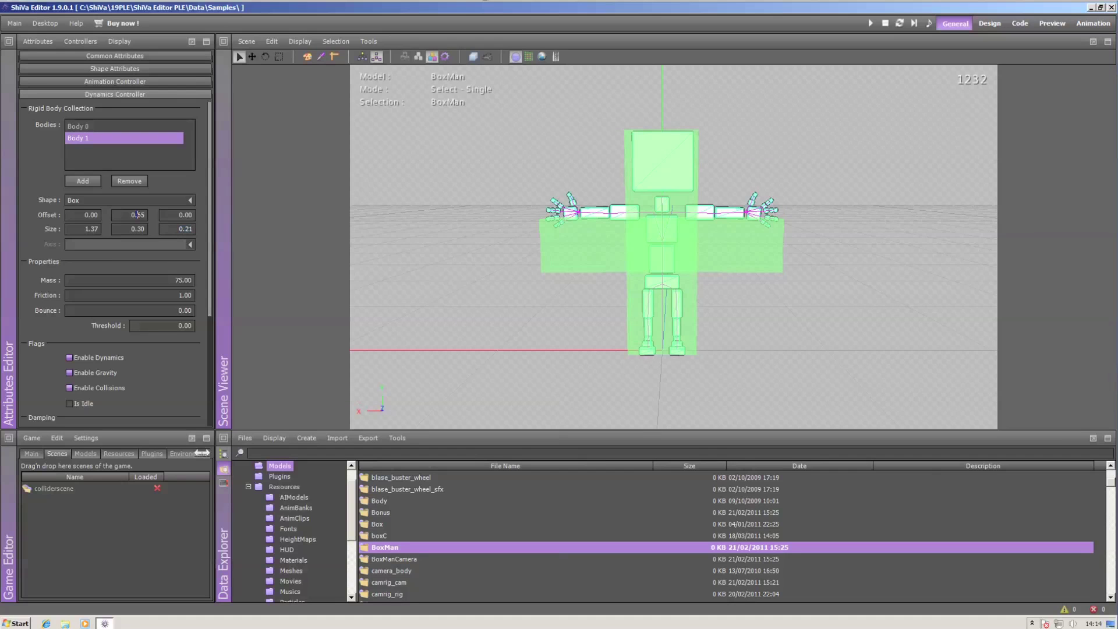
type("0.8")
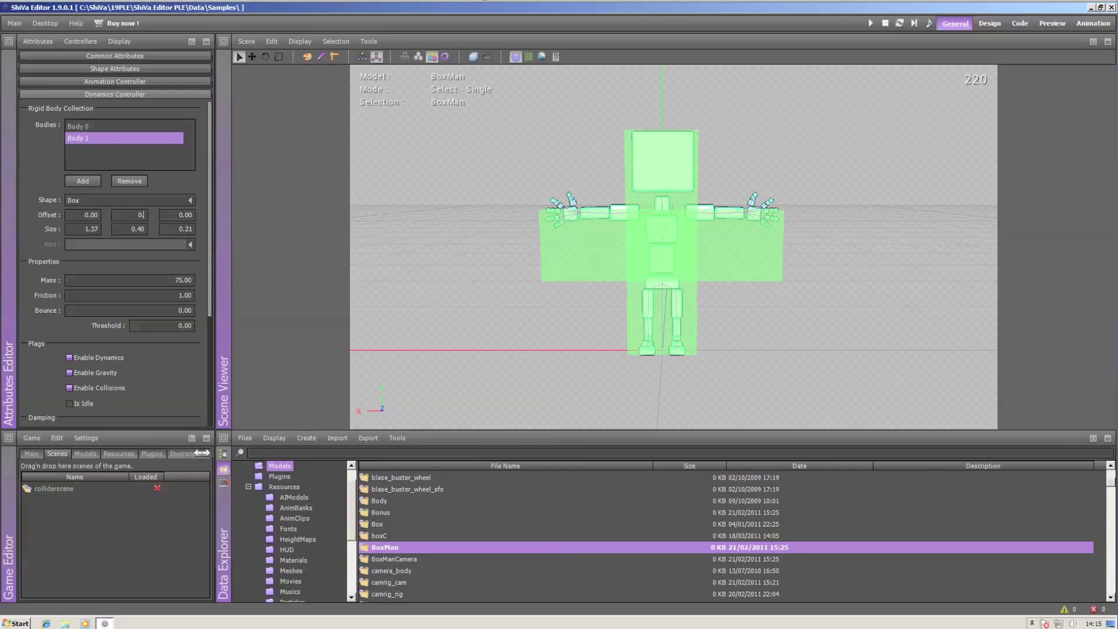
key("Tab")
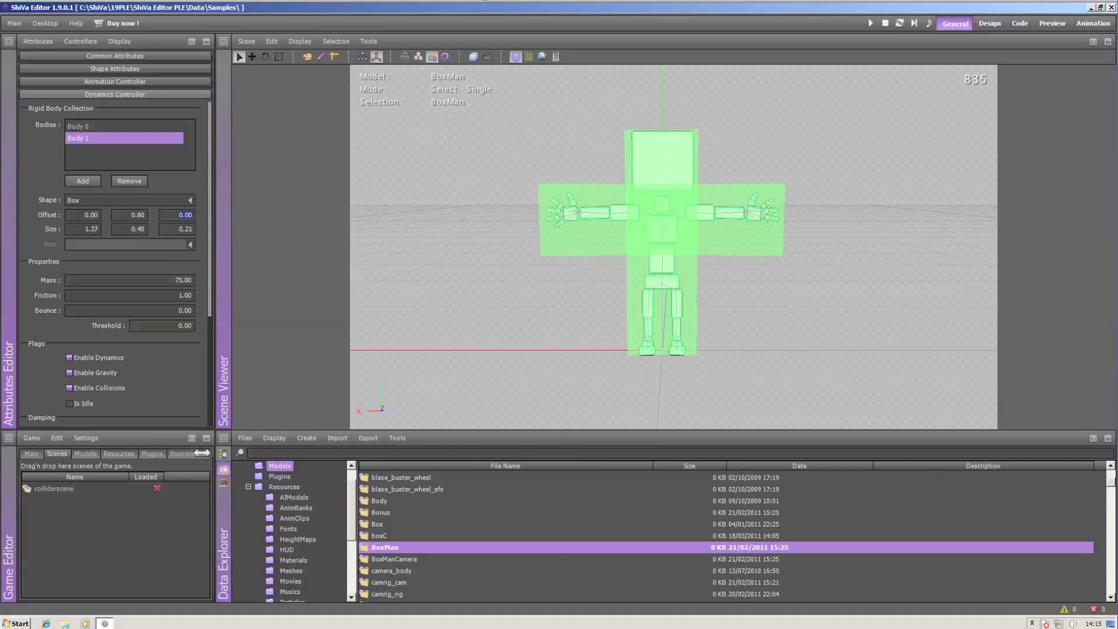
mouse_move(664, 244)
left_mouse_down("alt")
mouse_move(775, 282)
mouse_move(611, 291)
mouse_move(559, 274)
mouse_move(746, 285)
mouse_move(692, 285)
left_mouse_up("alt")
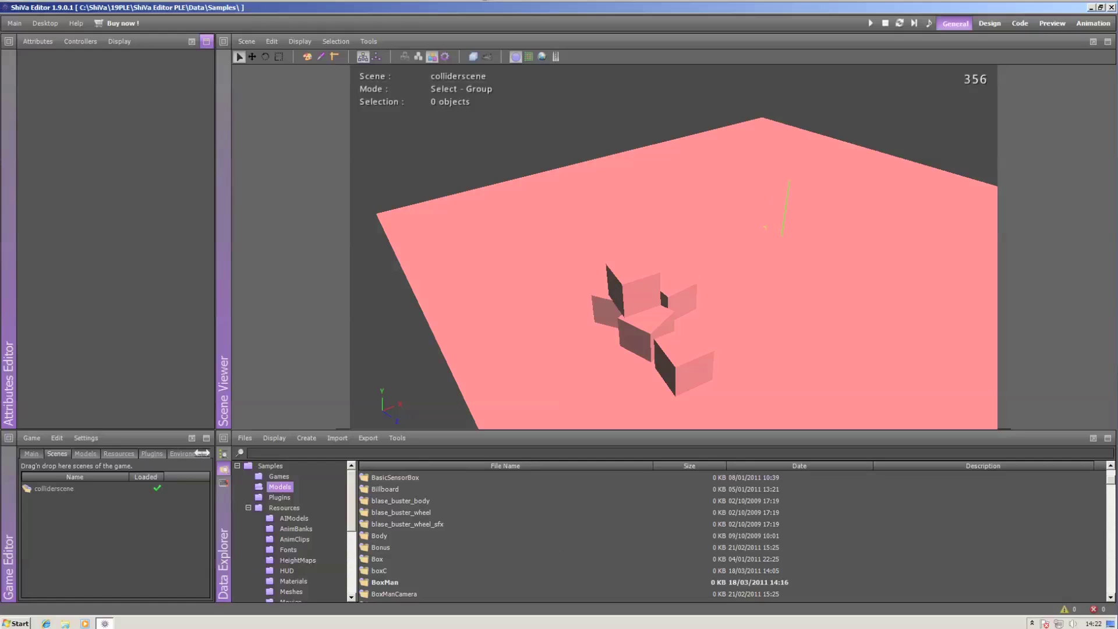
- Add an instance of the BoxMan model to colliderscene, above the collider plane
left_click(384, 583)
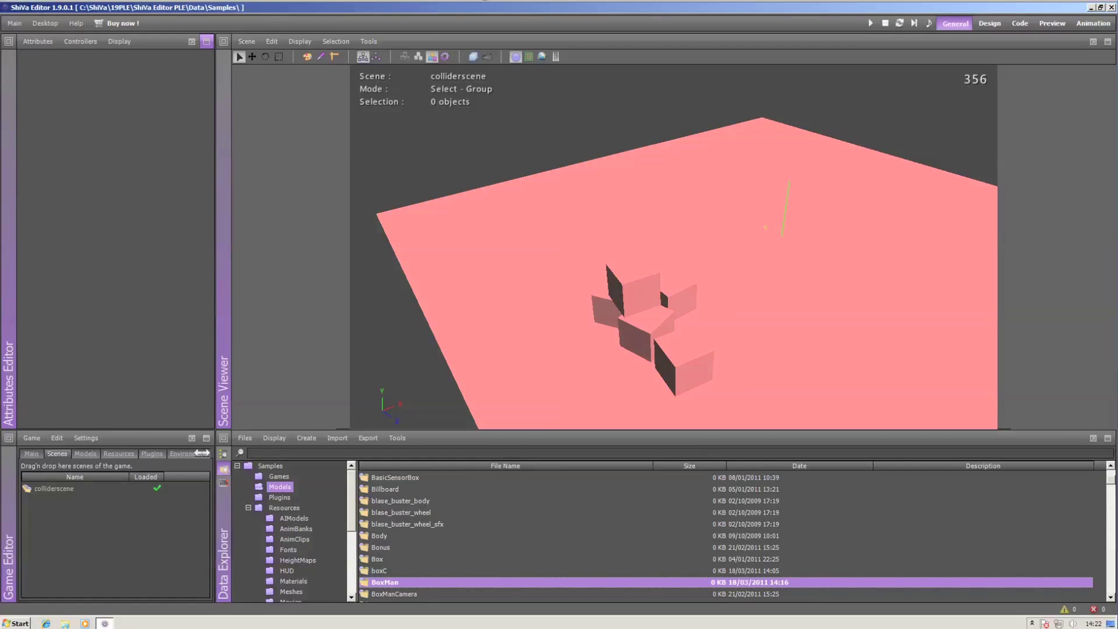
scroll(674, 247, "up", 2)
mouse_move(674, 312)
middle_mouse_down()
mouse_move(659, 193)
mouse_move(650, 299)
mouse_move(705, 295)
middle_mouse_up()
scroll(658, 193, "up", 3)
scroll(650, 298, "up", 2)
scroll(674, 247, "up", 2)
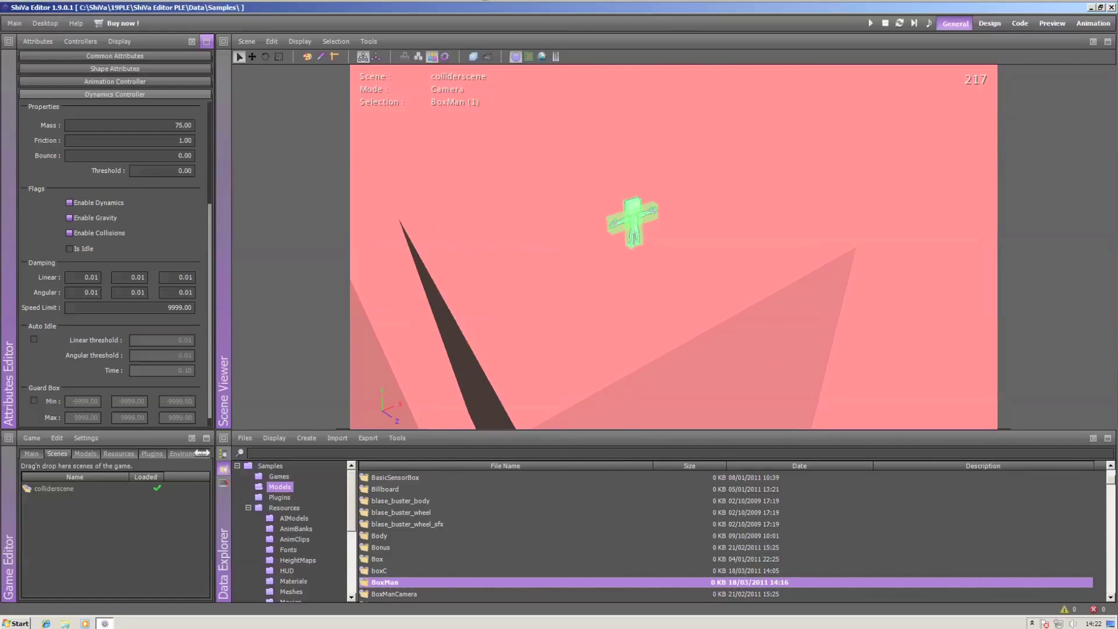
- Adjust the scale of the BoxMan instance and place it tilted above the collider boxes
key("t")
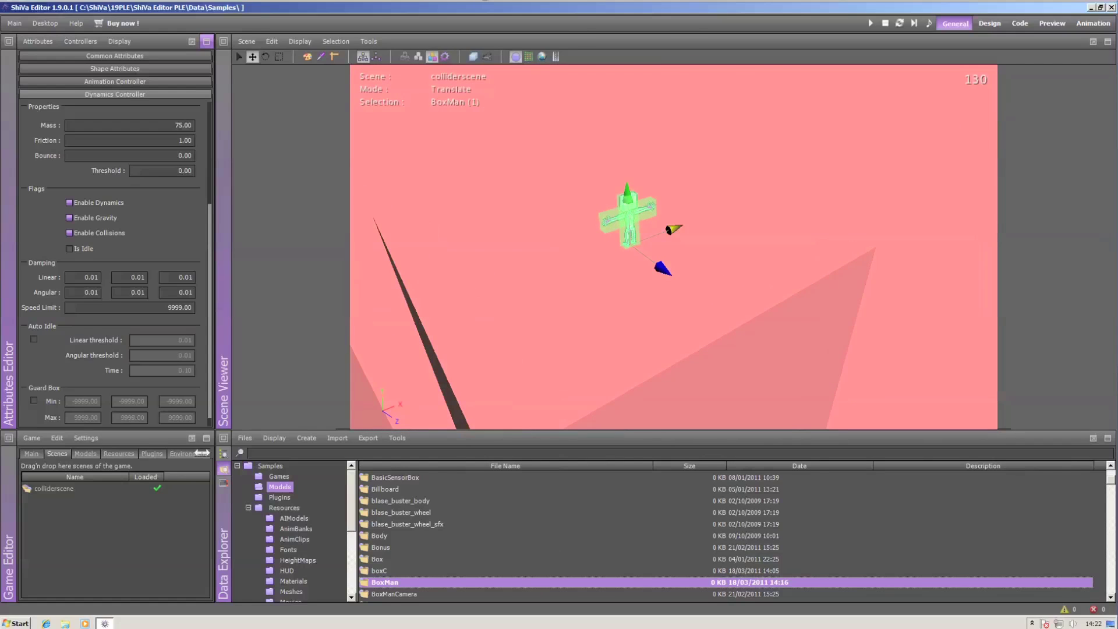
key("r")
key("s")
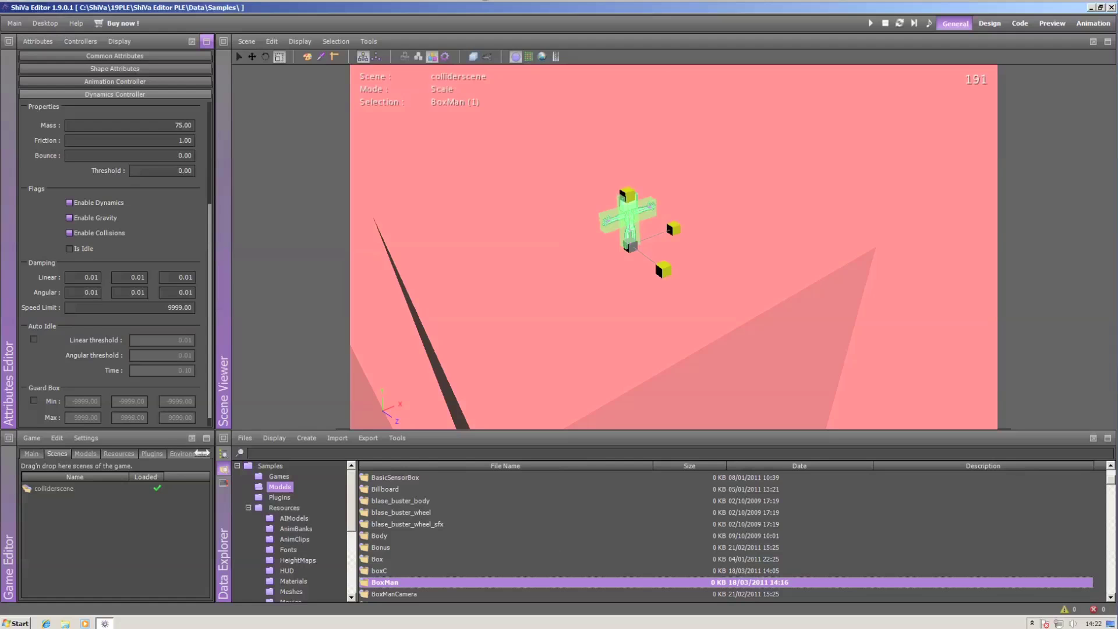
mouse_move(631, 247)
left_mouse_down()
mouse_move(693, 195)
mouse_move(635, 243)
mouse_move(687, 198)
mouse_move(666, 219)
left_mouse_up()
left_click_drag(665, 219, 629, 250)
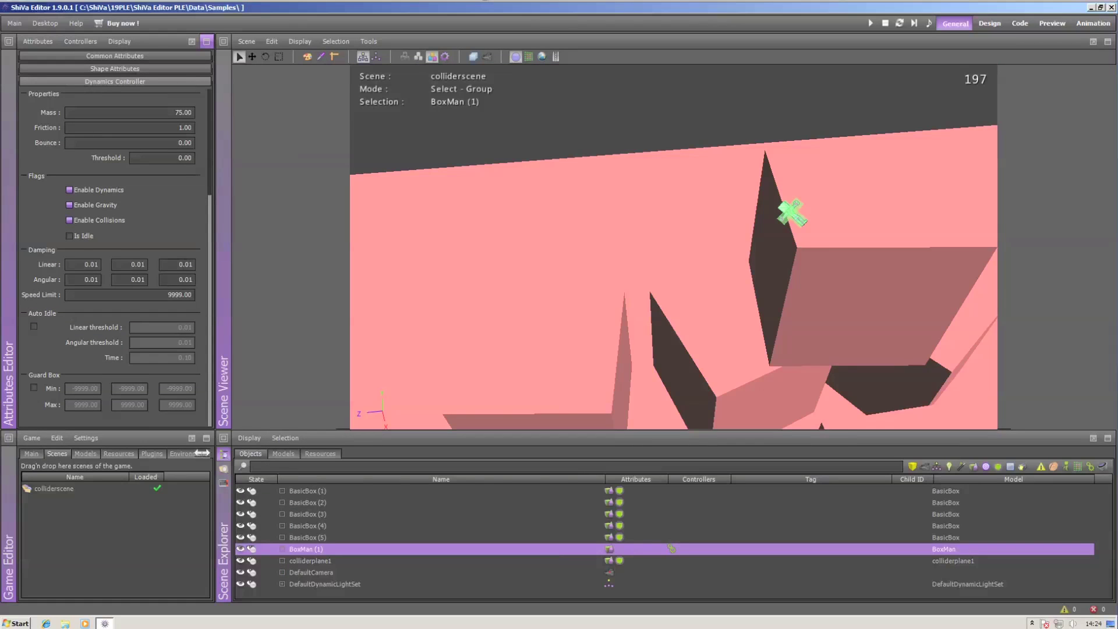
- Save colliderscene and run the simulation to test BoxMan falling onto the boxes, then stop it
left_click(871, 23)
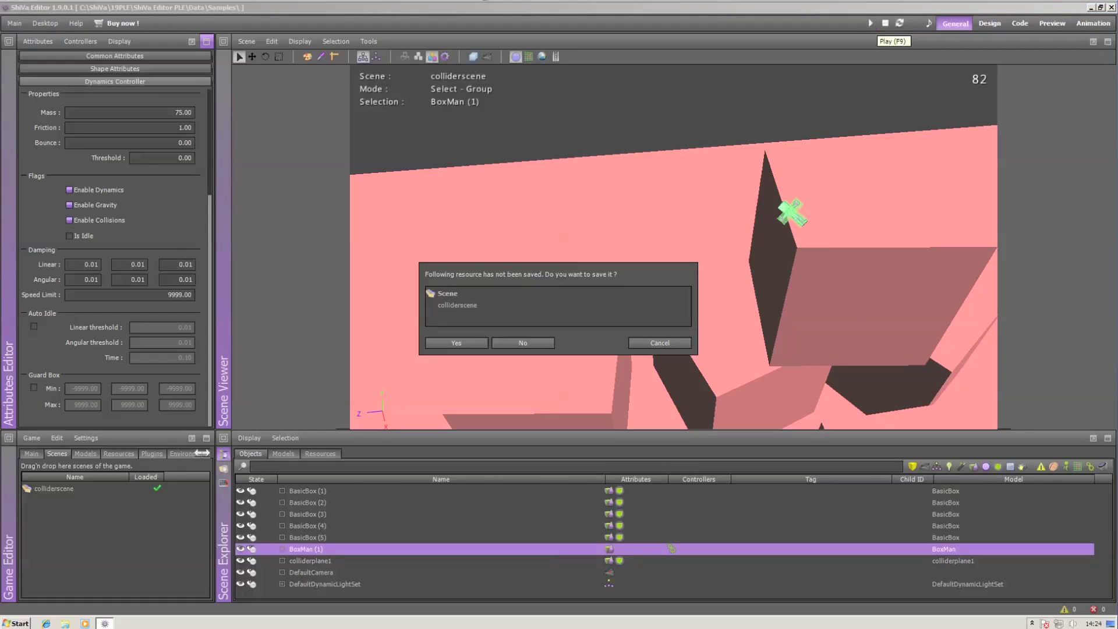
key("Return")
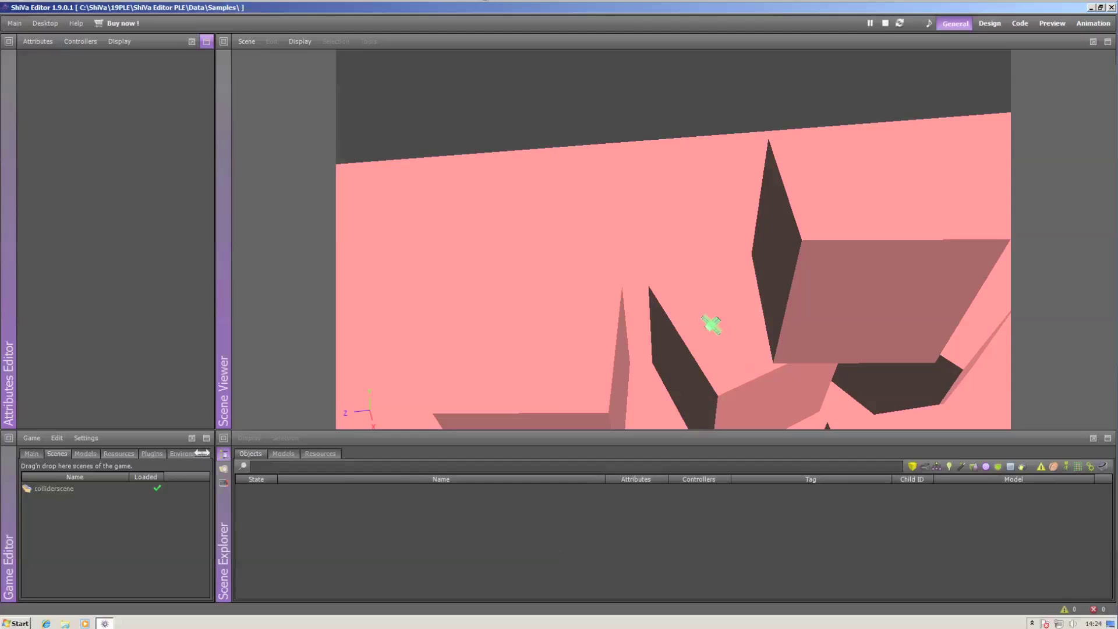
key("Escape")
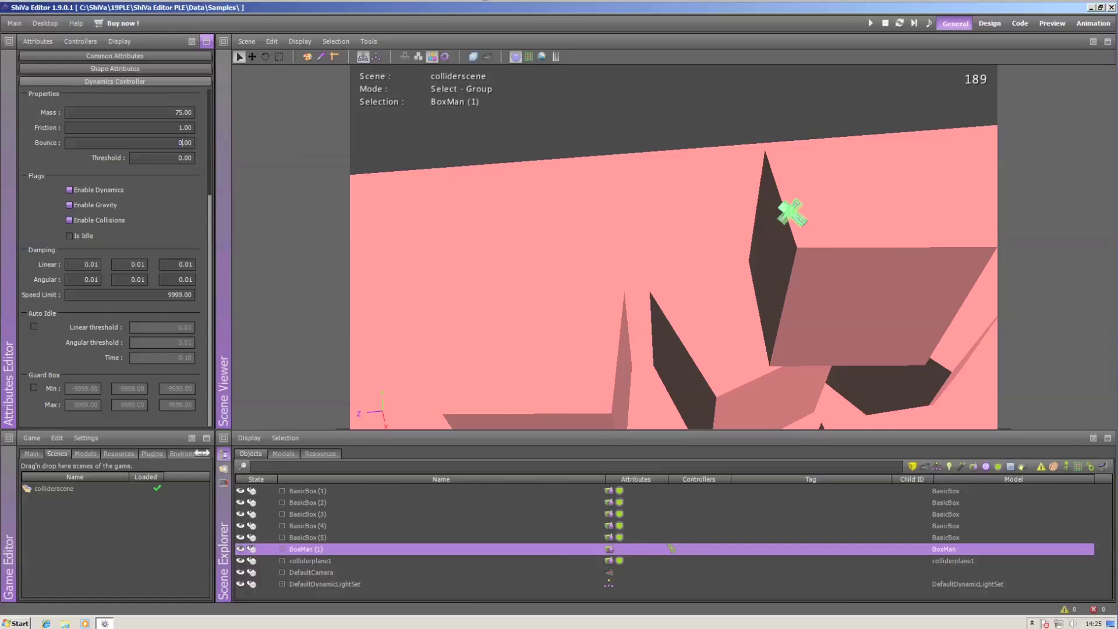
- Set BoxMan's bounce to 0.30, then save colliderscene and test the fall in a simulation run
type("0.5")
key("Tab")
left_click(871, 23)
left_click(457, 343)
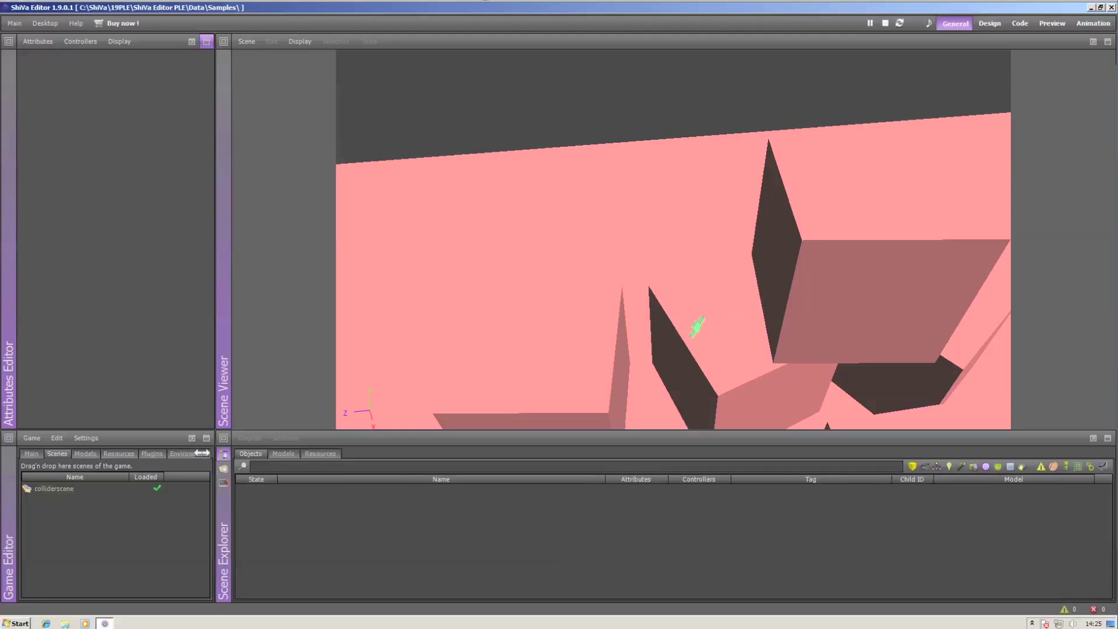
key("Escape")
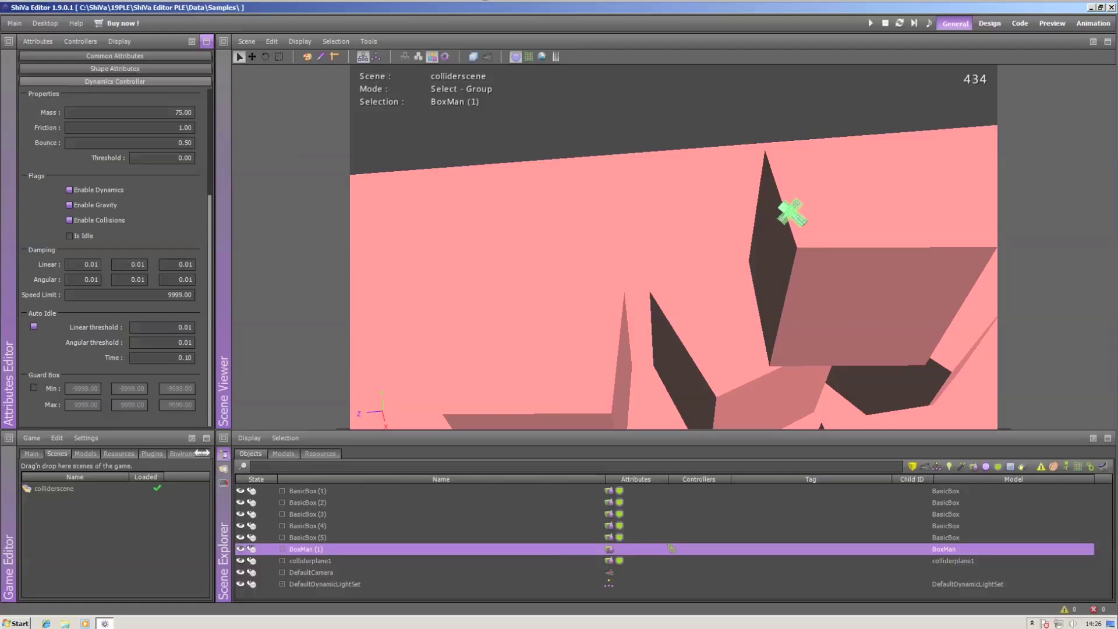
- With Auto Idle enabled on BoxMan's Dynamics controller, save colliderscene and run the simulation again
key("ctrl+s")
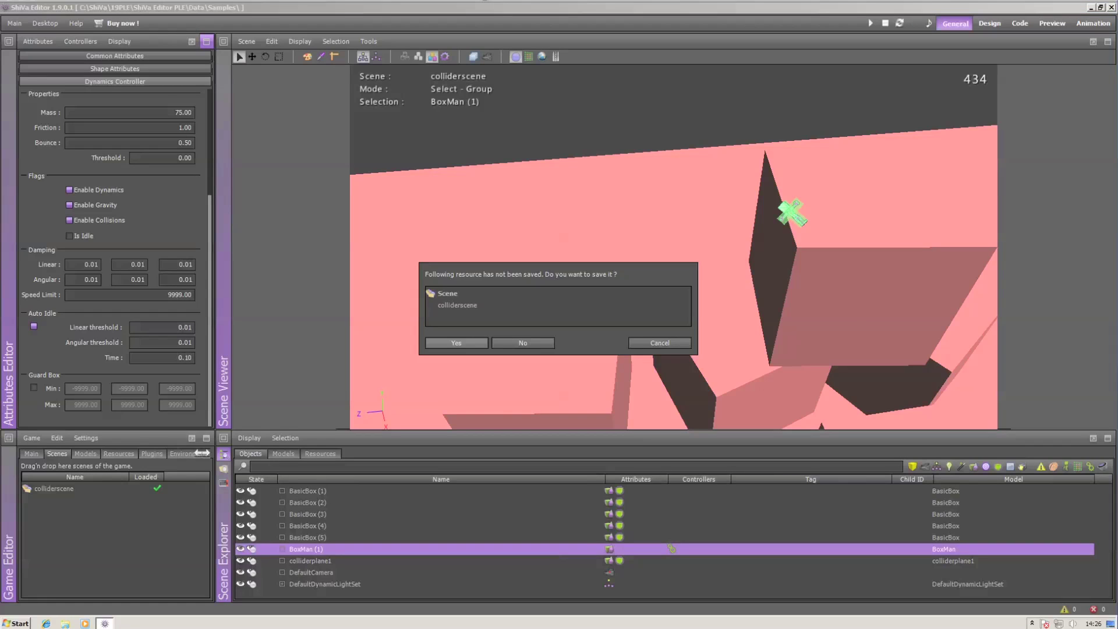
key("Return")
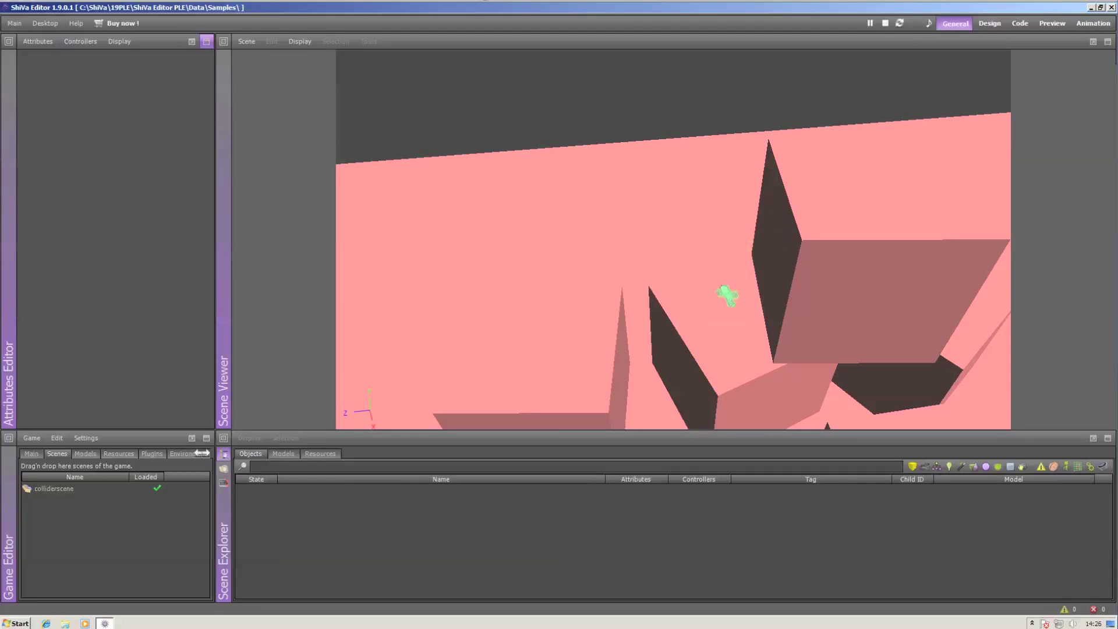